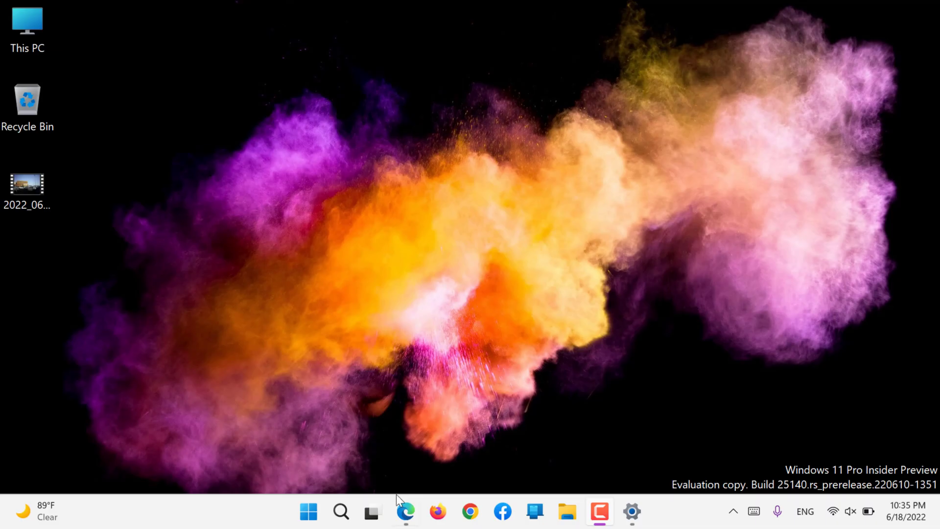
- Launch Settings from the Start menu so the Accounts page is showing
click(310, 513)
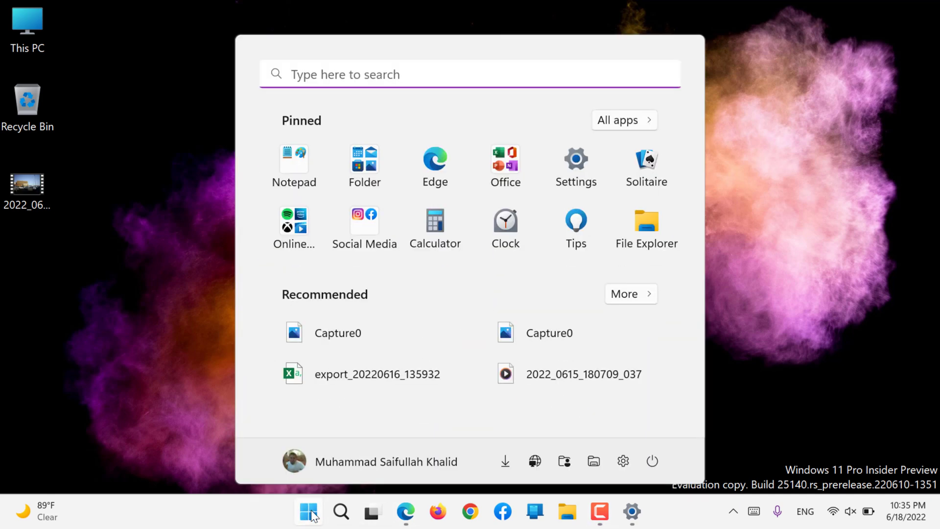
click(620, 461)
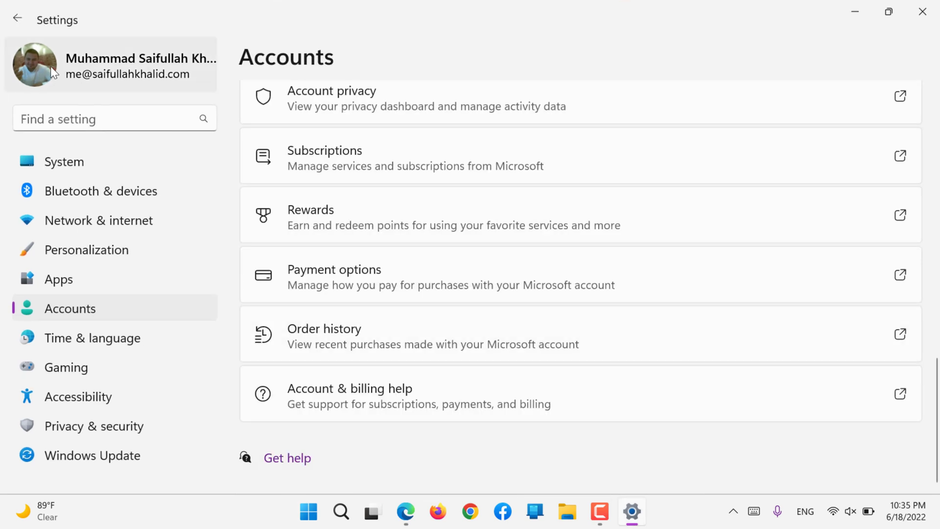
- Go back to the top of the Accounts overview and dismiss the Set up OneDrive window
click(51, 66)
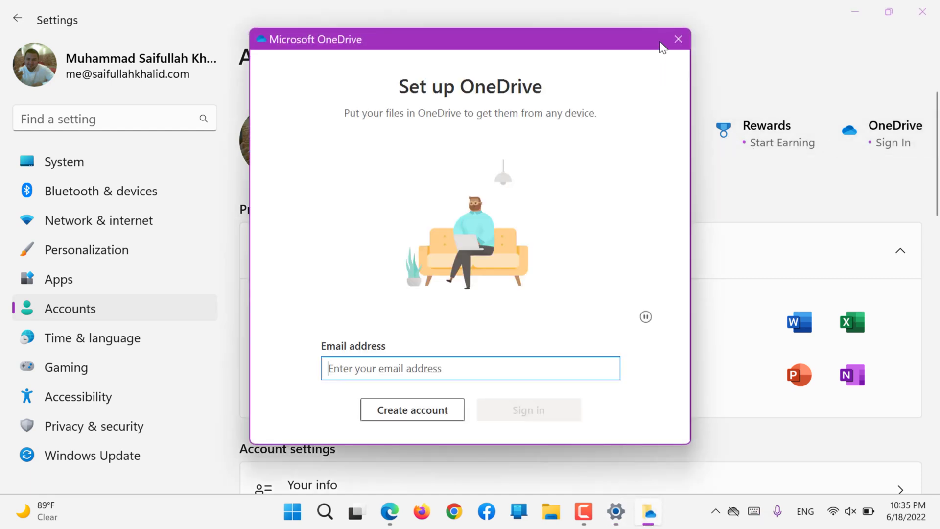
click(681, 38)
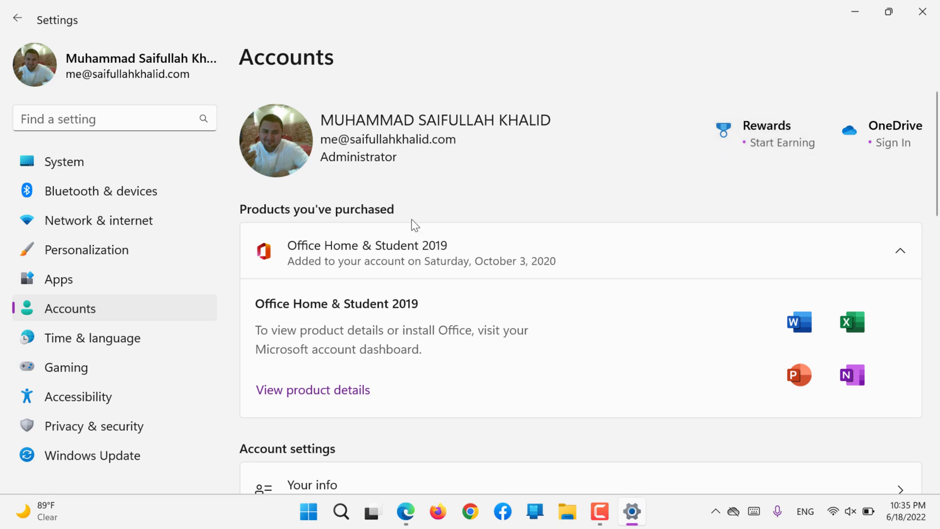
- Collapse the Office Home & Student 2019 purchase details and scroll down to Related settings
click(433, 250)
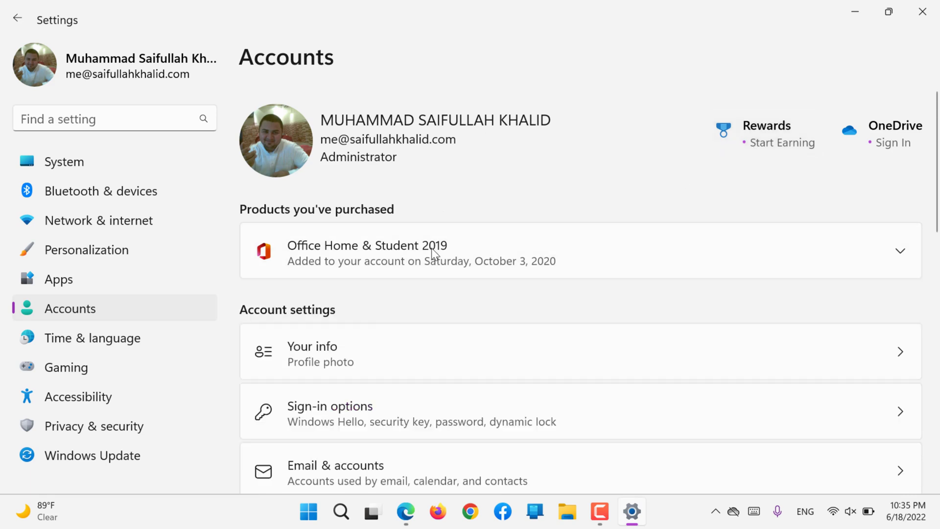
click(433, 251)
click(433, 251)
scroll(432, 248, down, 2)
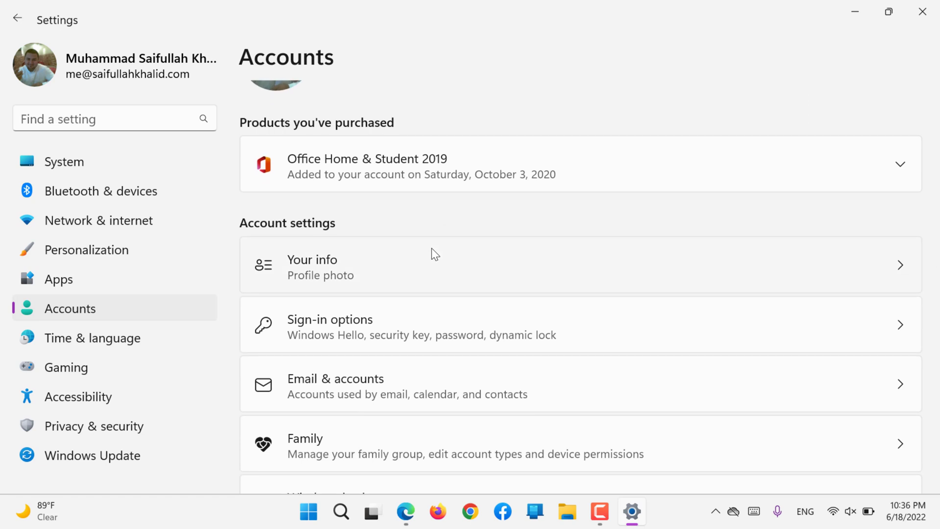
scroll(431, 248, down, 12)
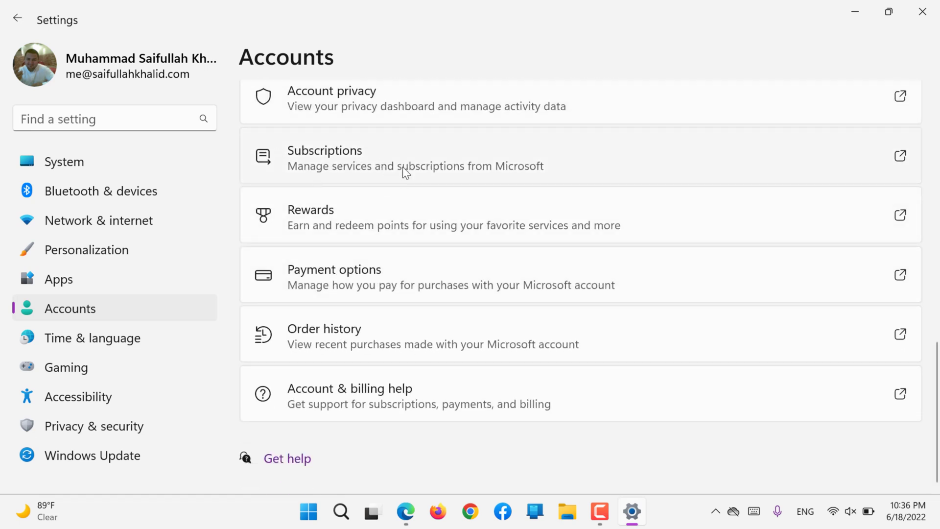
- Open Subscriptions in Edge's Microsoft account sign-in page, then minimize Edge to return to Settings
click(881, 172)
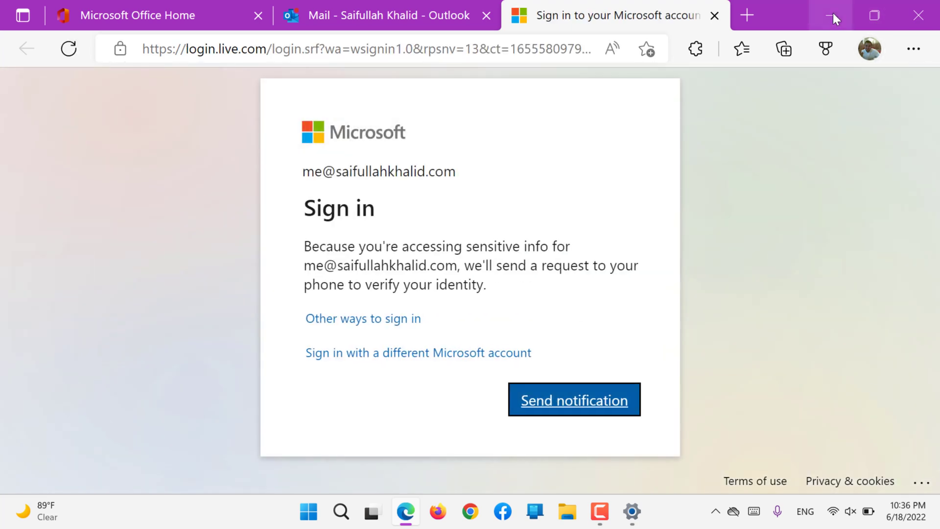
click(831, 15)
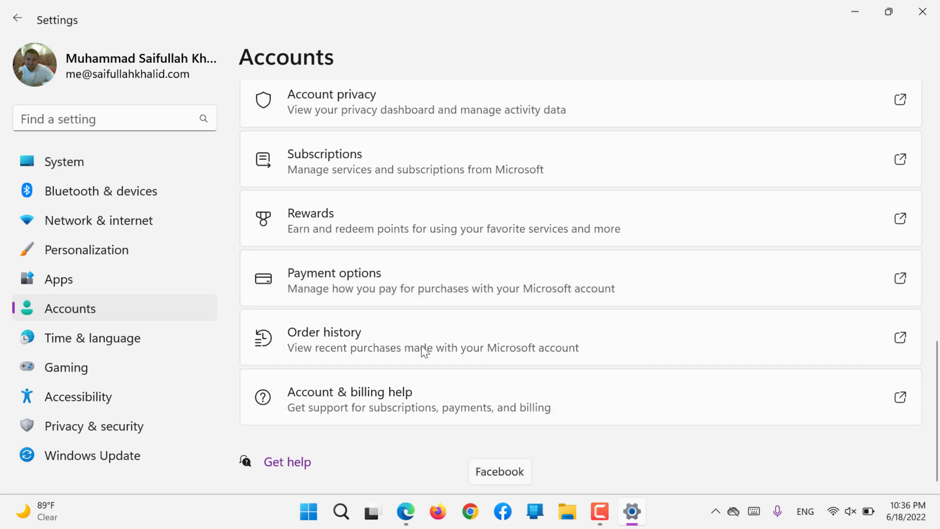
- Open Your info under Account settings and browse its photo and Microsoft account options
scroll(419, 339, up, 10)
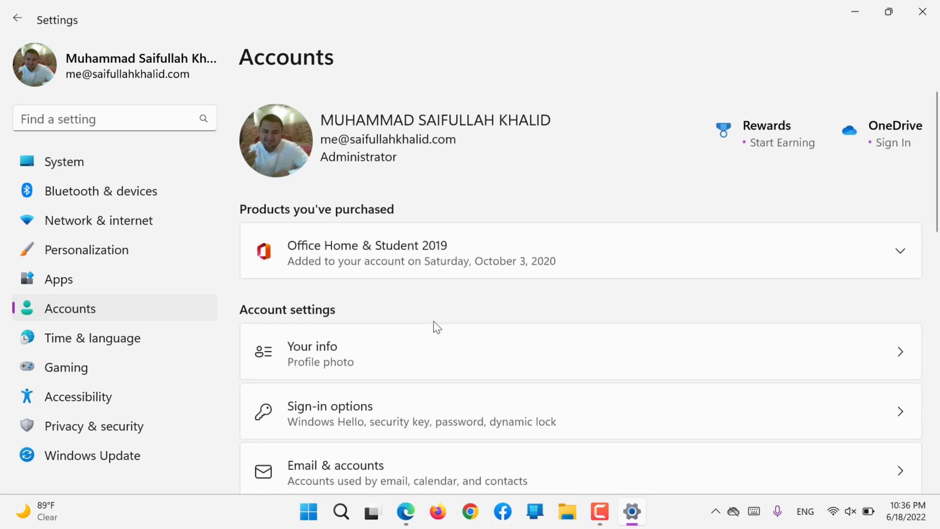
scroll(434, 323, down, 3)
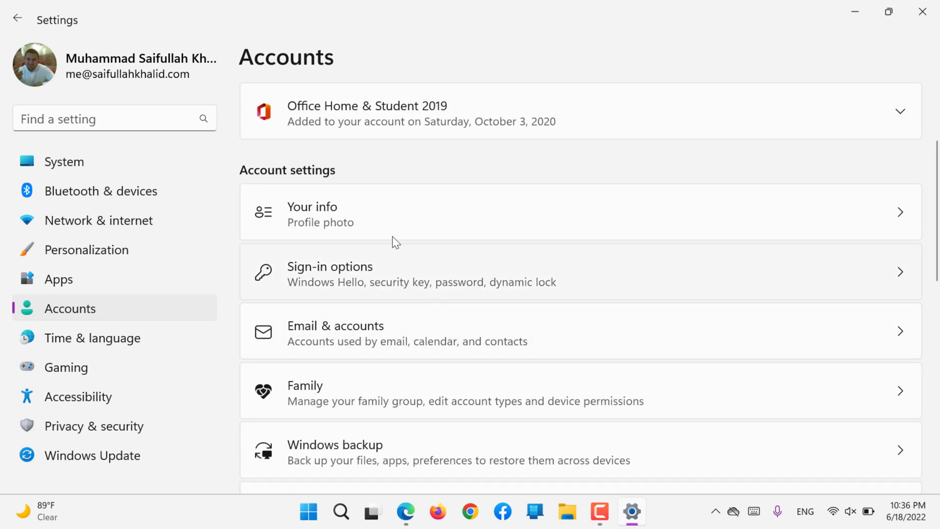
scroll(351, 192, up, 1)
scroll(351, 192, down, 3)
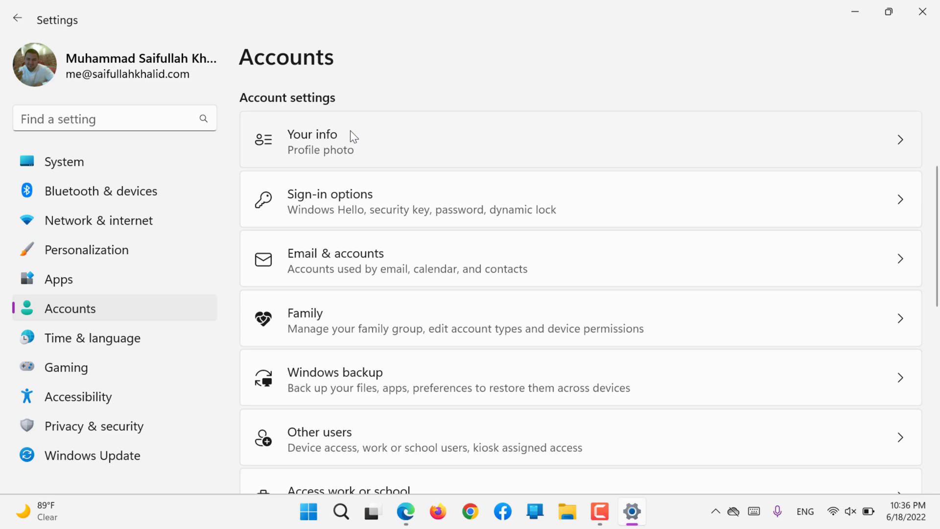
click(350, 131)
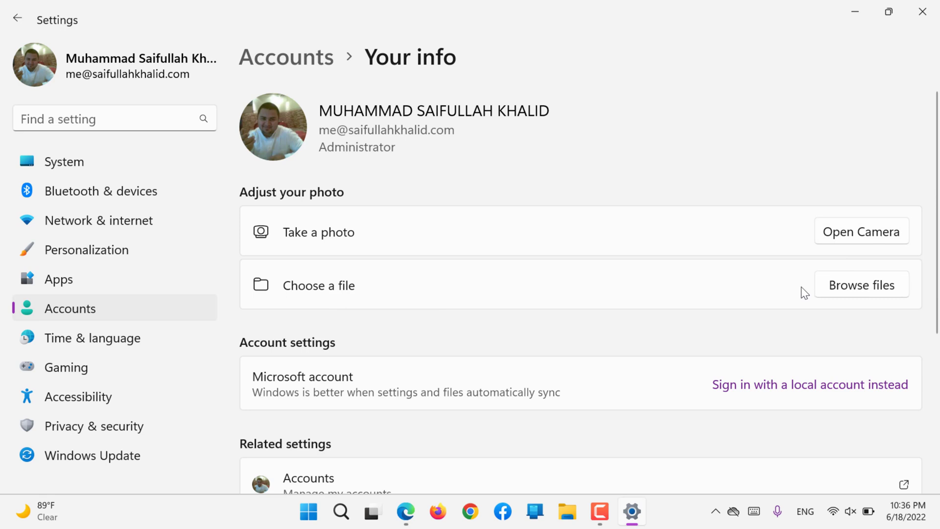
scroll(569, 327, down, 4)
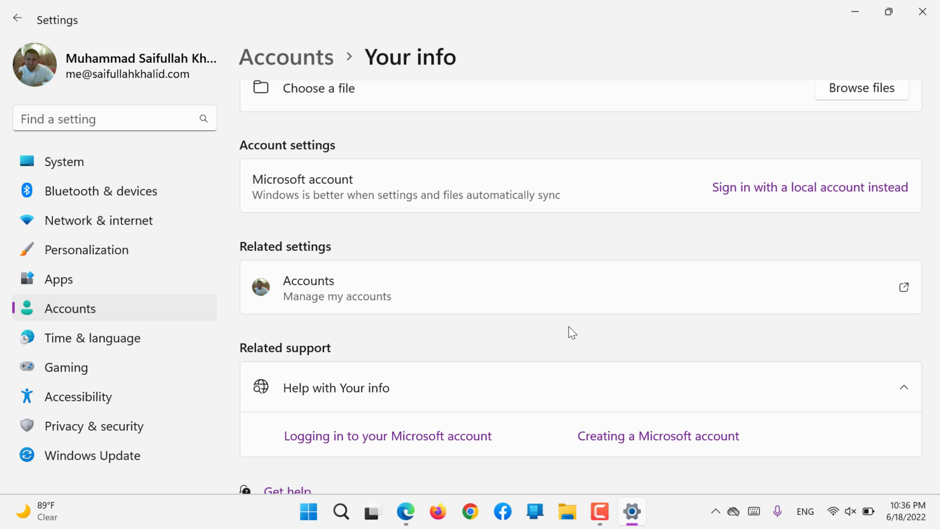
- View the local-account switch warning without switching, then go back to the main Accounts list
click(785, 188)
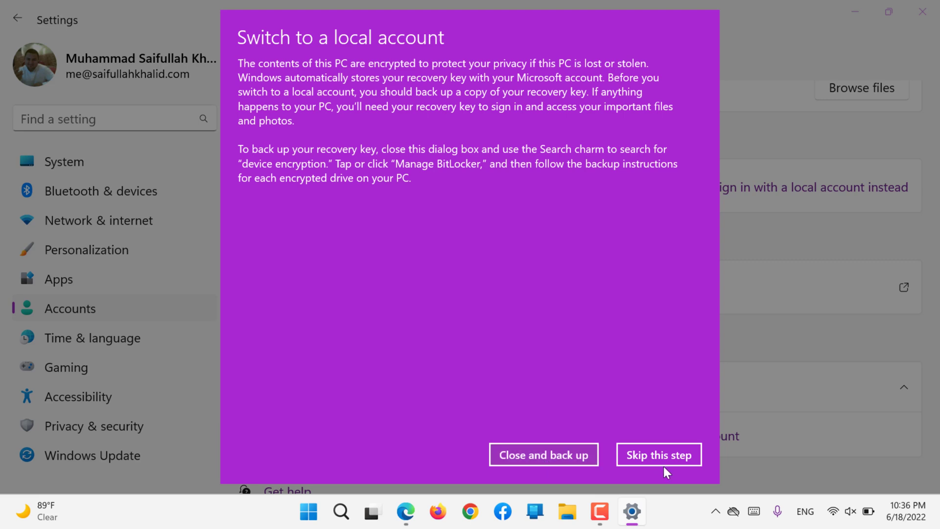
click(566, 462)
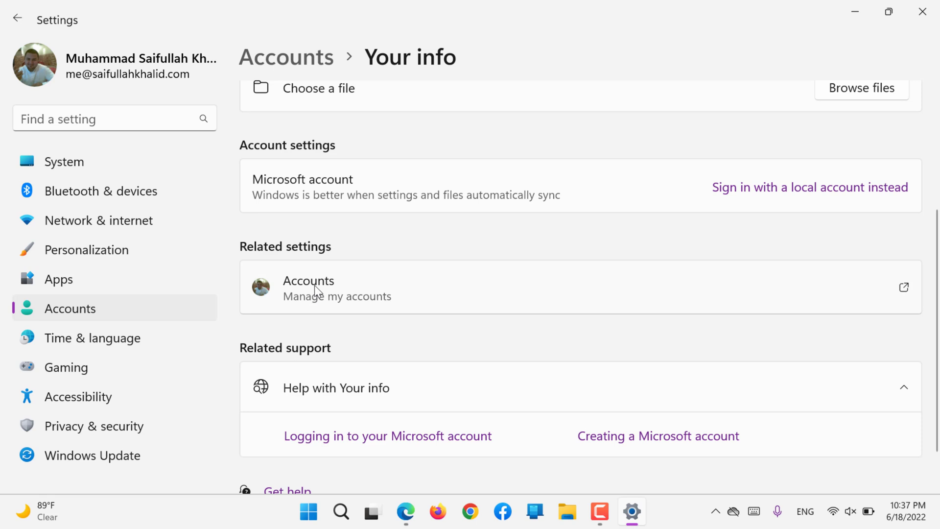
click(120, 312)
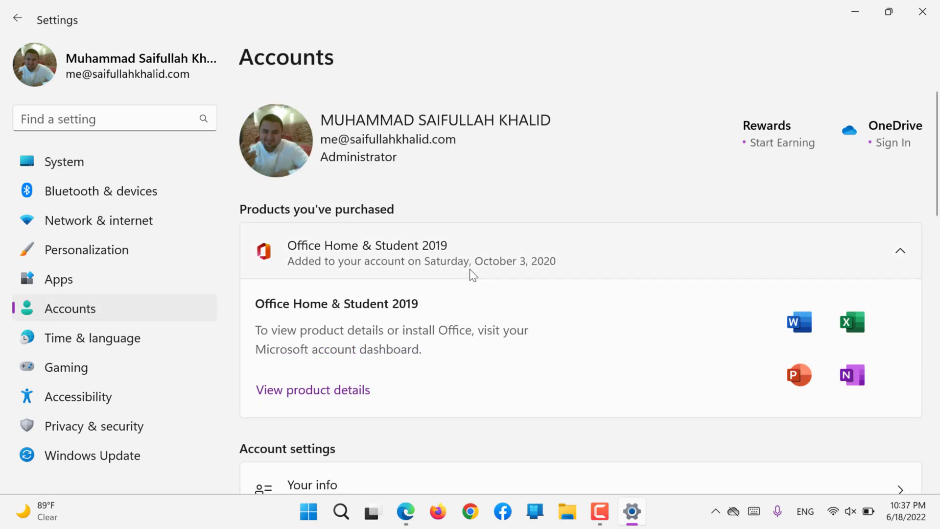
scroll(469, 268, down, 6)
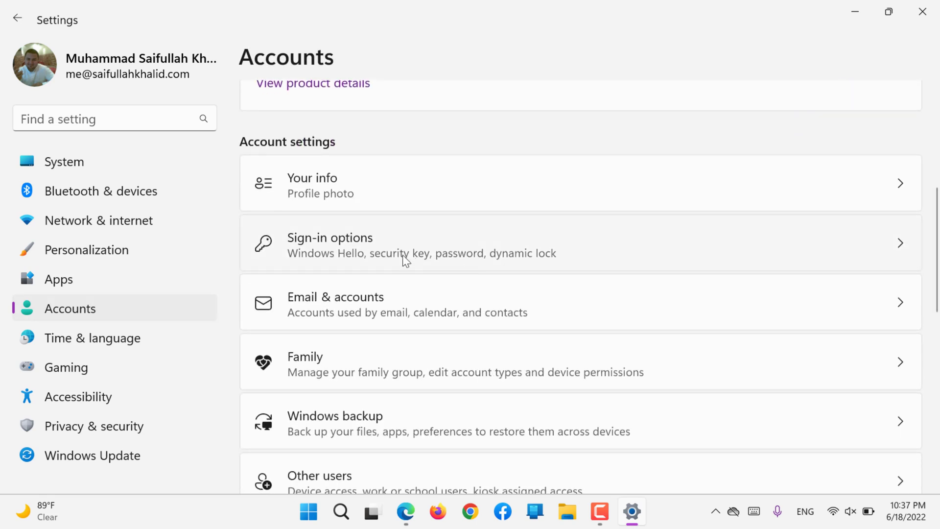
- On Sign-in options, confirm facial recognition is unavailable and expand Fingerprint recognition
click(362, 247)
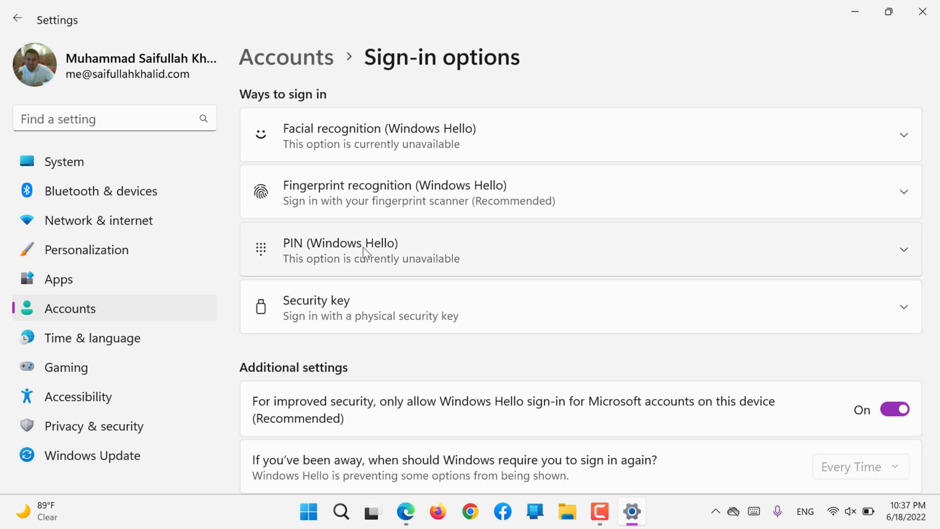
click(409, 128)
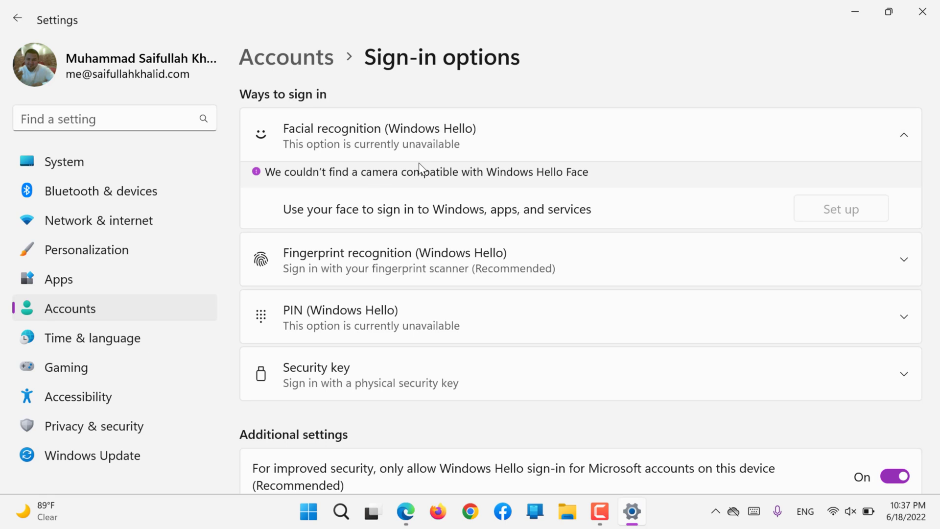
click(438, 147)
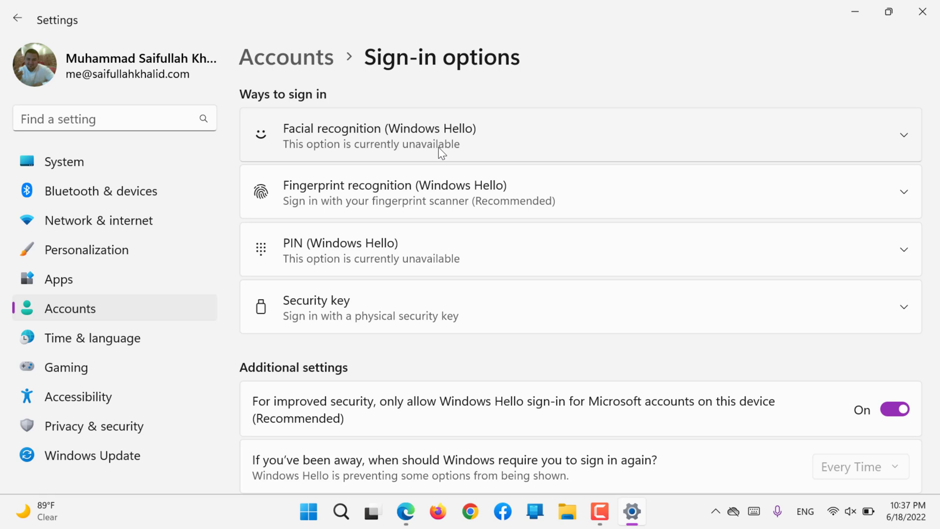
click(380, 191)
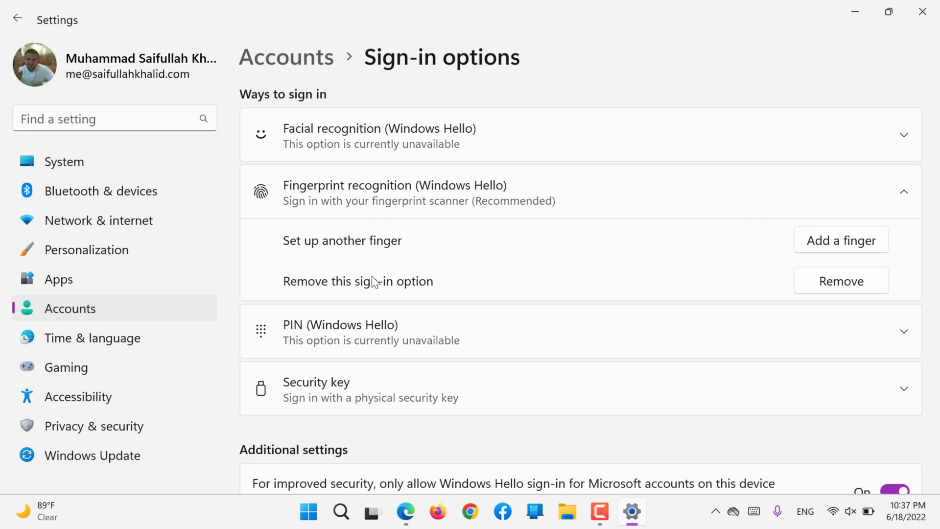
- Start adding another fingerprint, verify with the PIN, then cancel during the scan
click(860, 248)
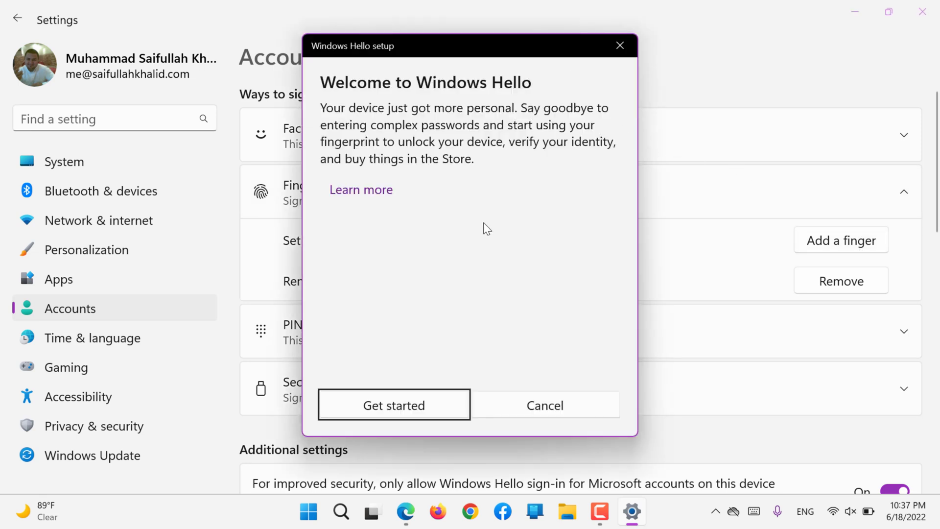
click(380, 410)
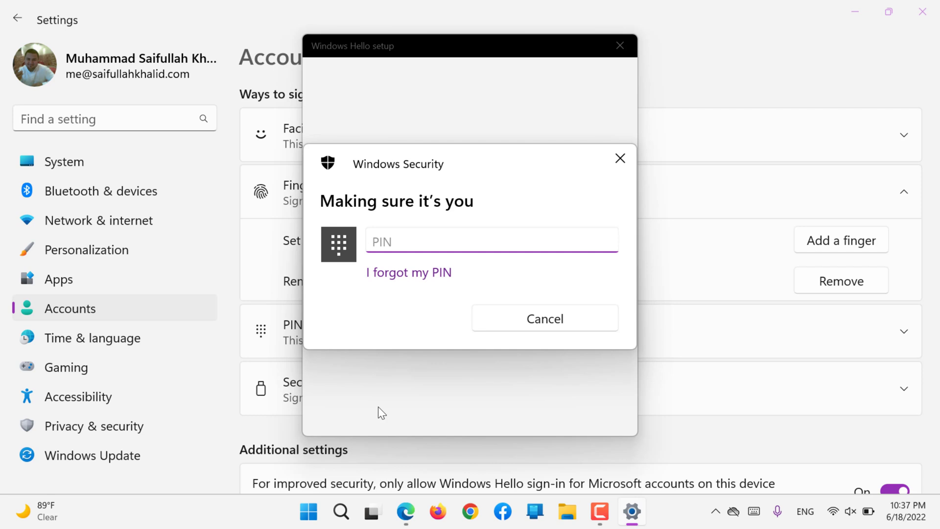
text(1234)
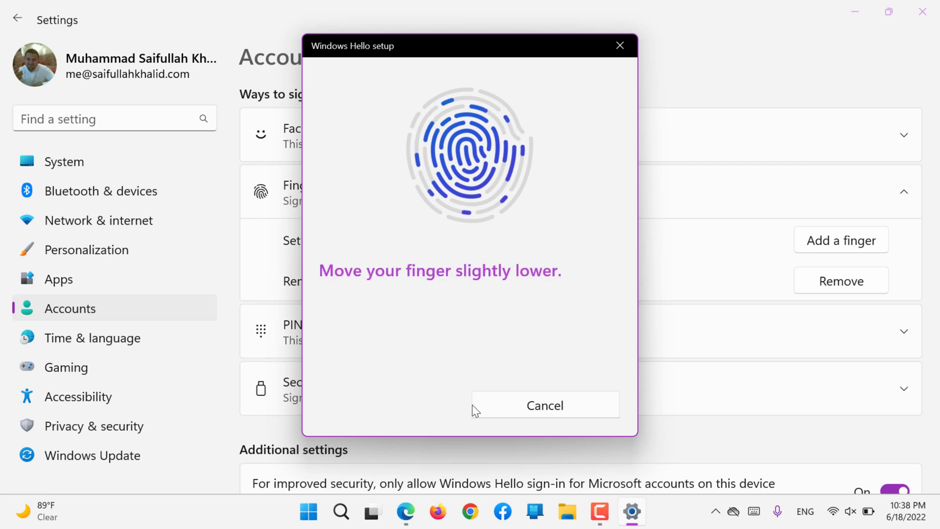
click(494, 404)
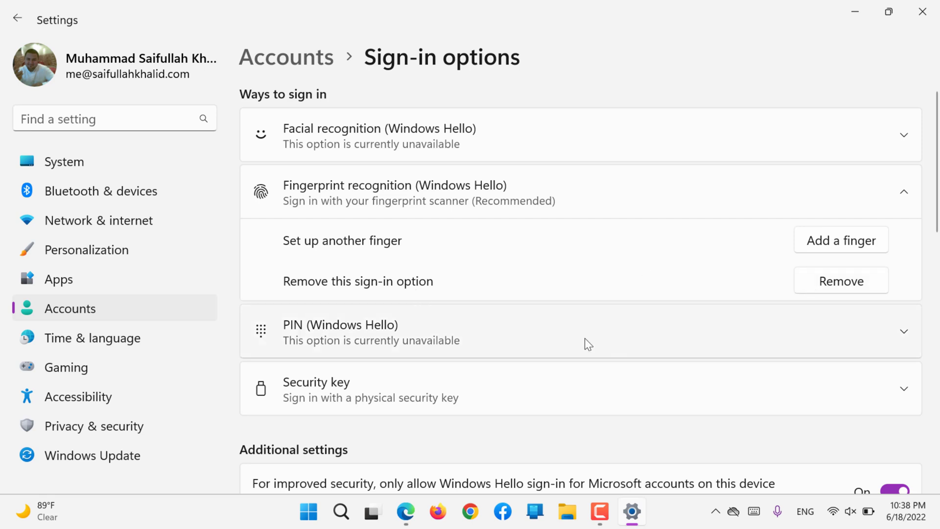
- Remove fingerprint sign-in, then re-enroll a fingerprint with PIN verification until All set
click(851, 283)
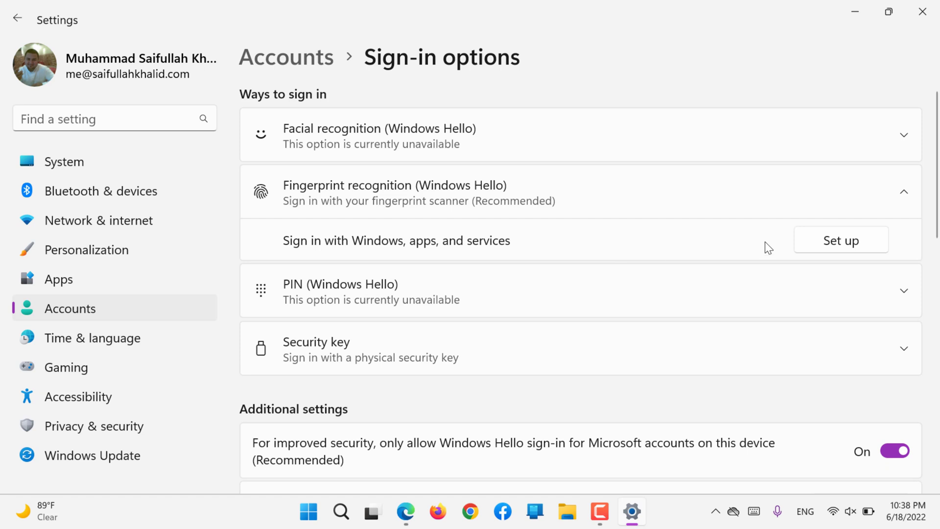
click(836, 241)
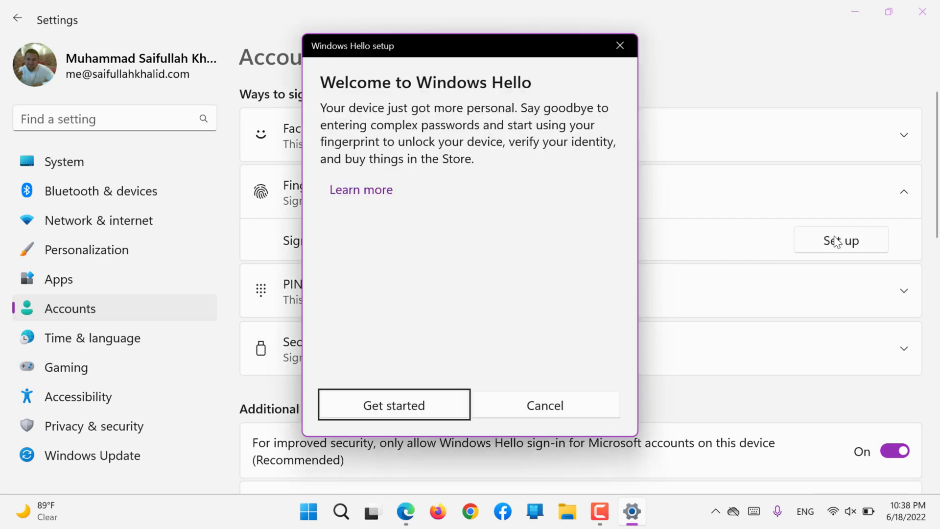
key(Return)
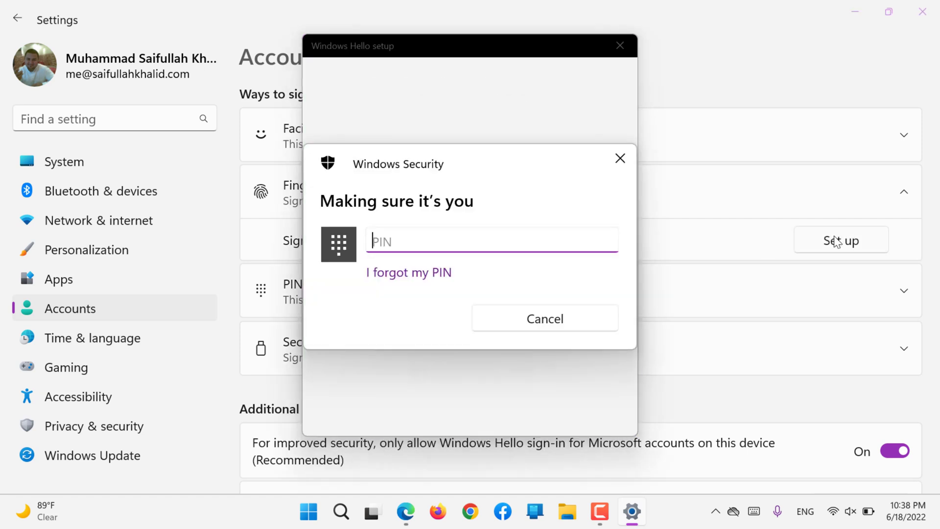
text(1234)
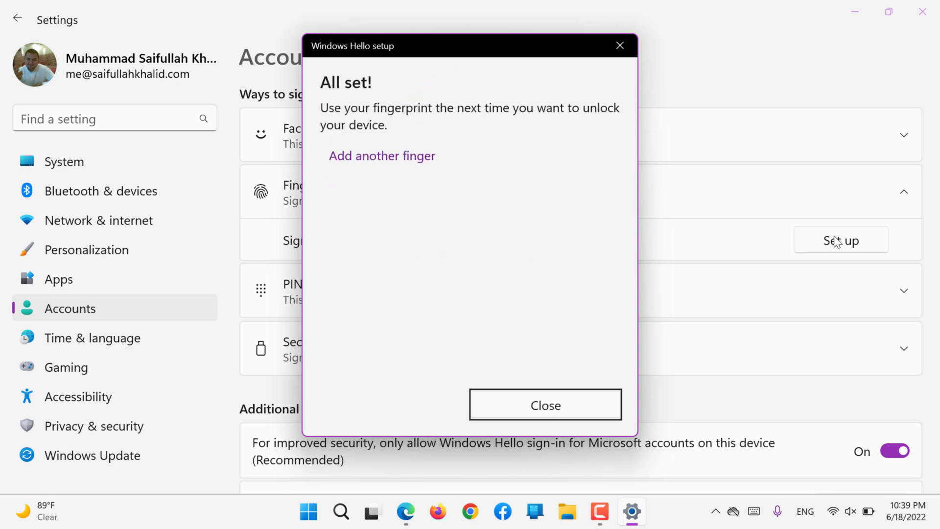
click(537, 402)
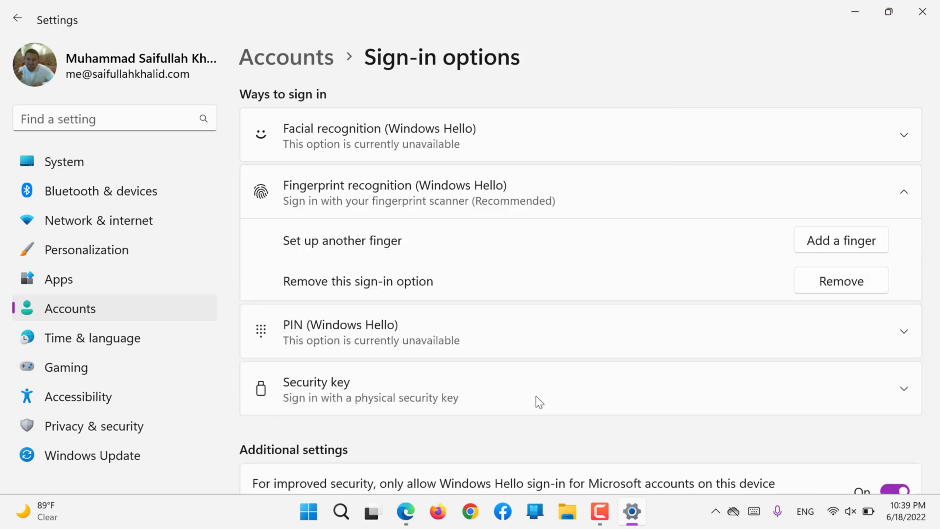
- Expand the PIN (Windows Hello) and Security key cards to show their help links and Manage option
scroll(536, 396, down, 3)
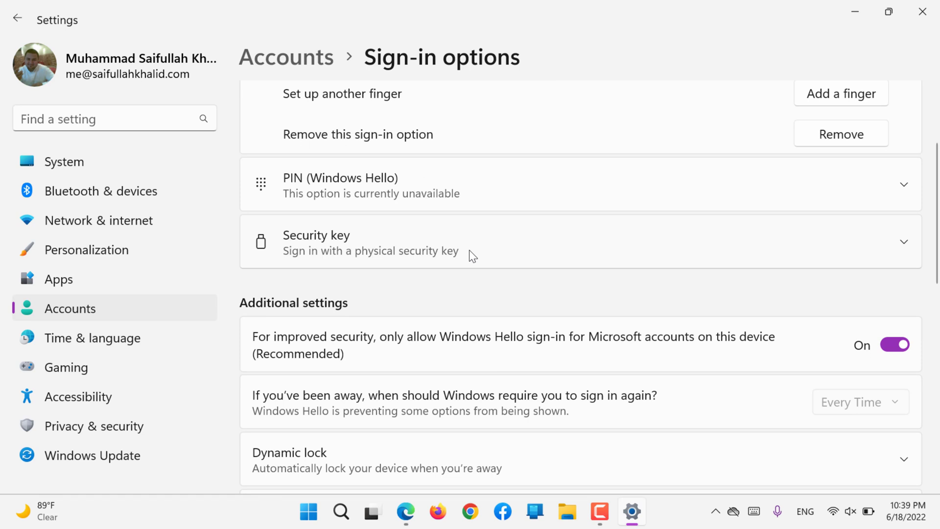
click(419, 178)
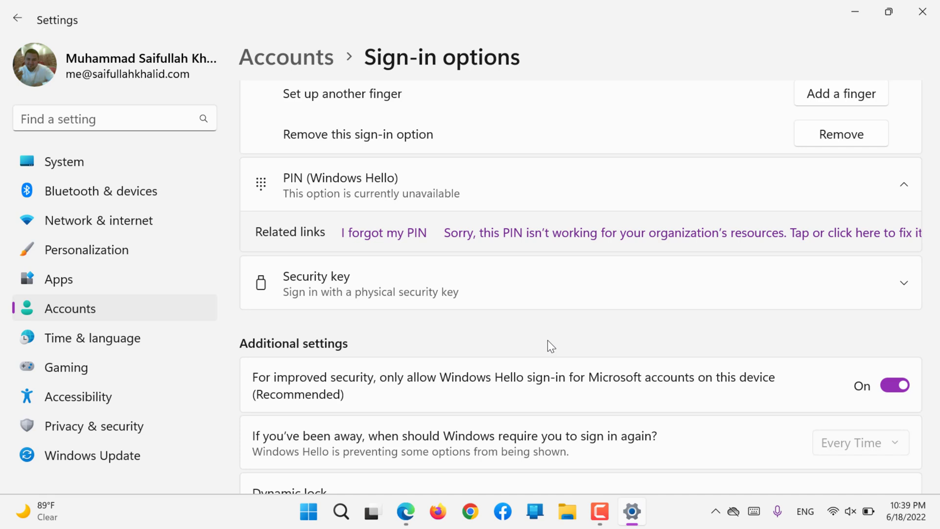
click(410, 298)
scroll(411, 298, down, 3)
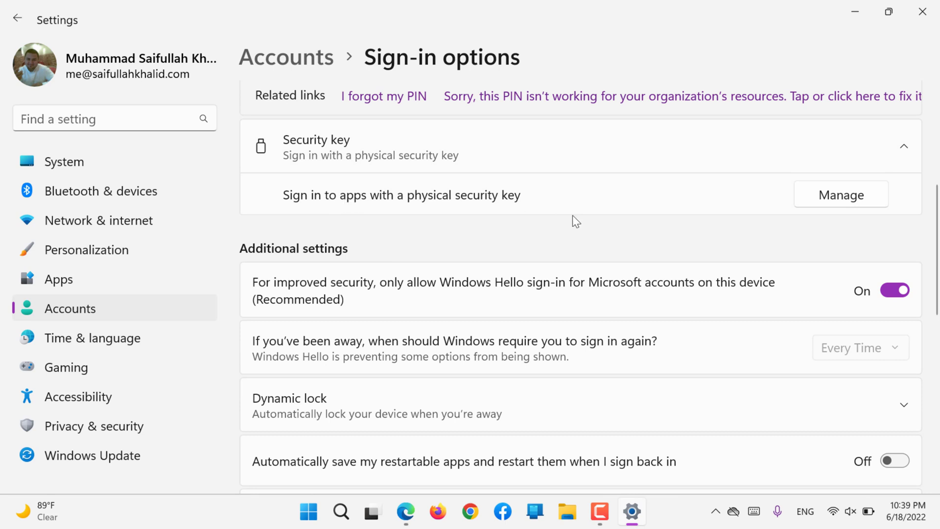
click(803, 197)
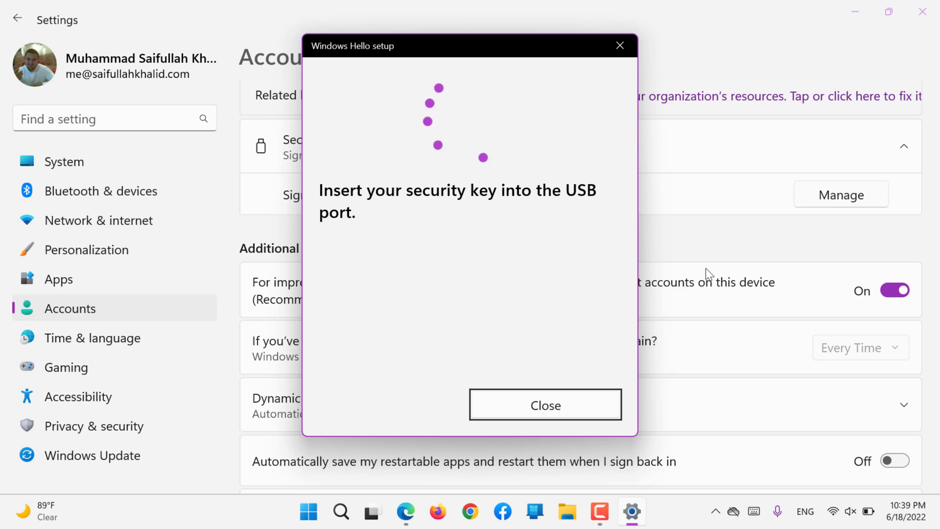
click(549, 395)
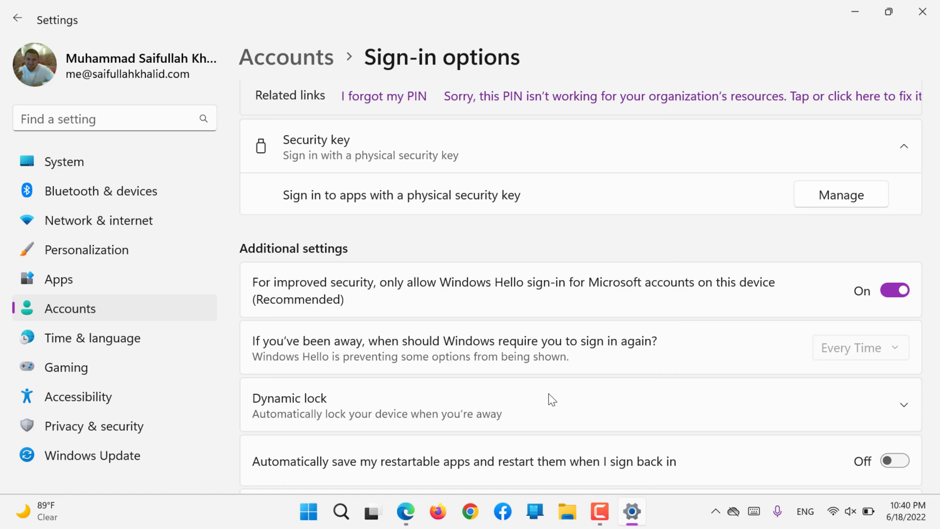
- Enable Dynamic lock's 'Allow Windows to automatically lock your device' option, then reveal the hidden tray icons
scroll(549, 393, down, 3)
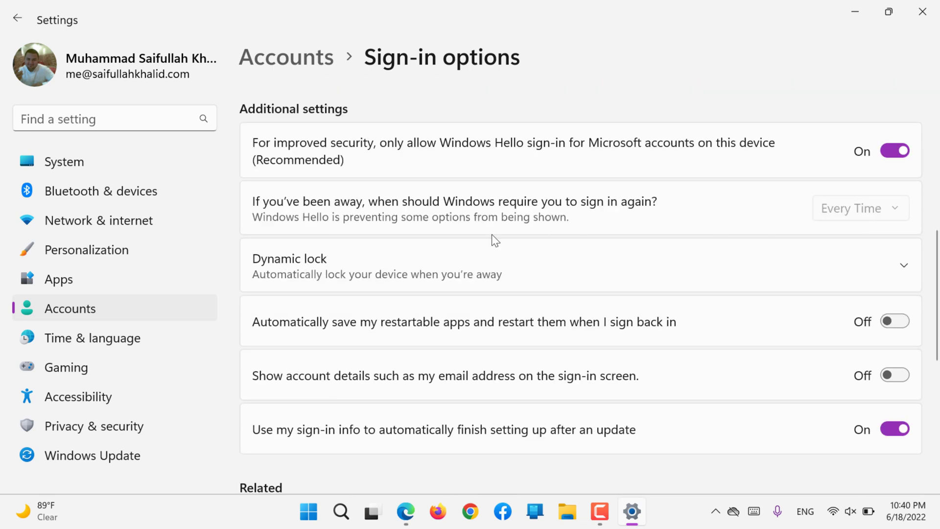
click(328, 268)
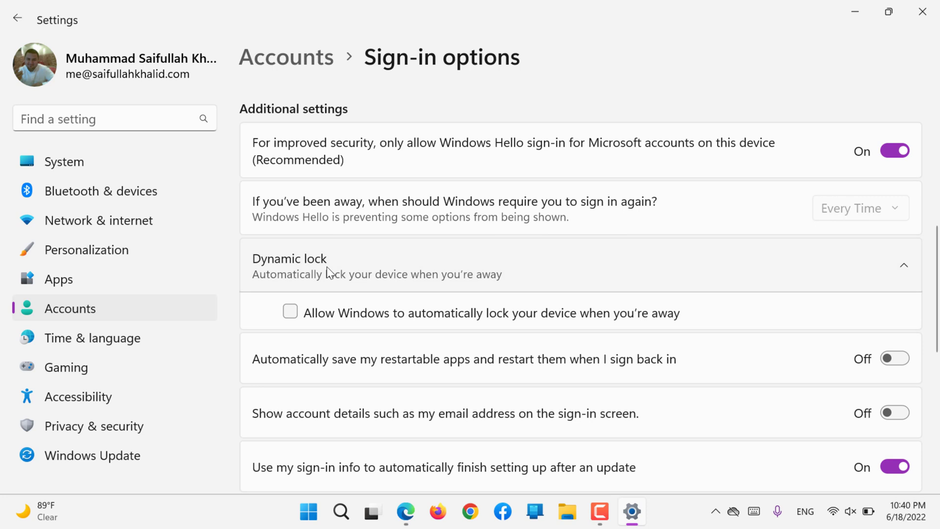
click(290, 311)
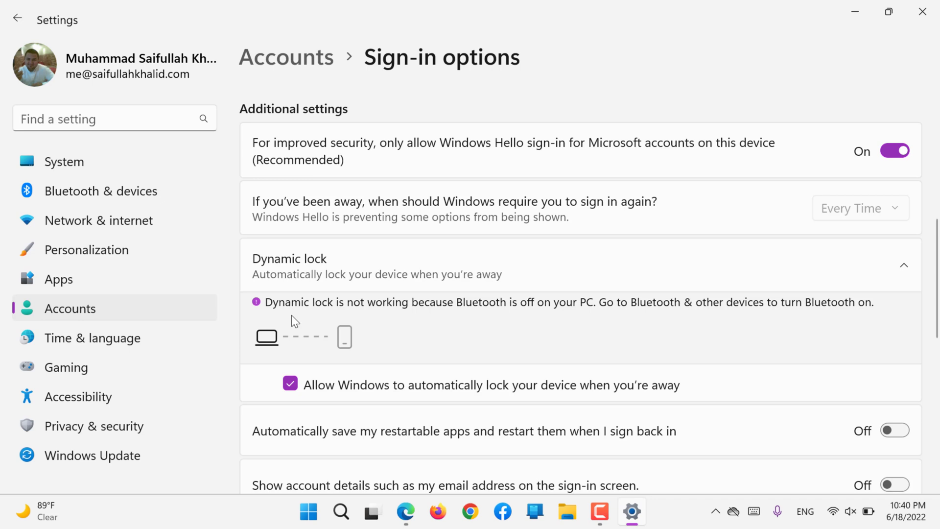
click(467, 385)
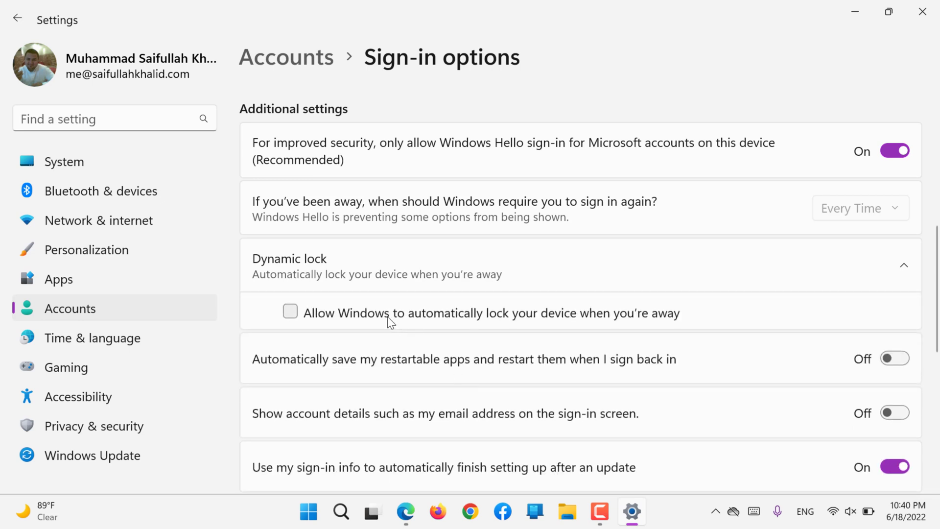
click(387, 315)
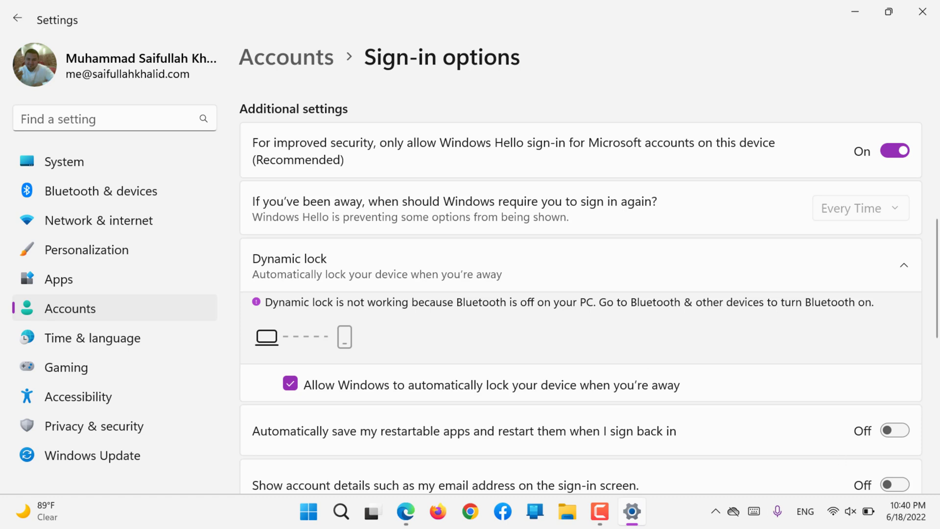
click(715, 512)
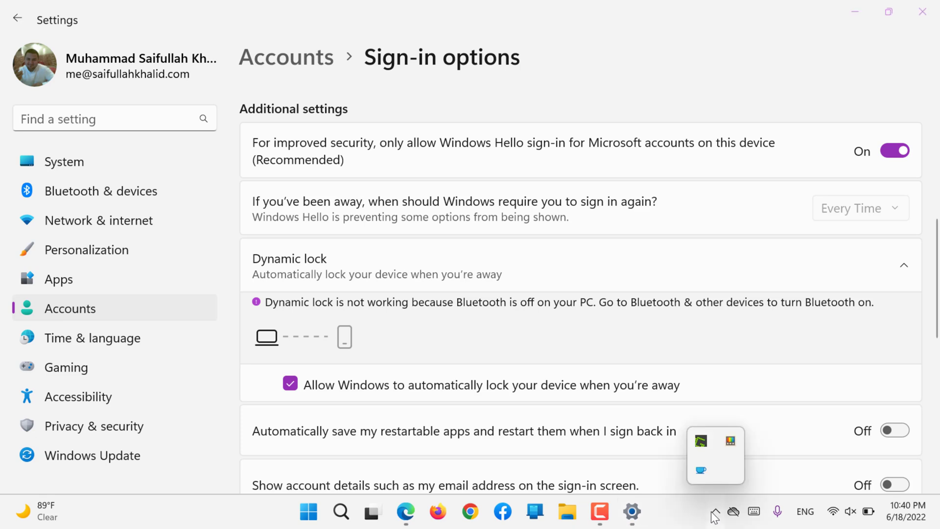
- Turn Bluetooth back on from Phone Link's Calls (in preview) page, then close Phone Link
click(533, 519)
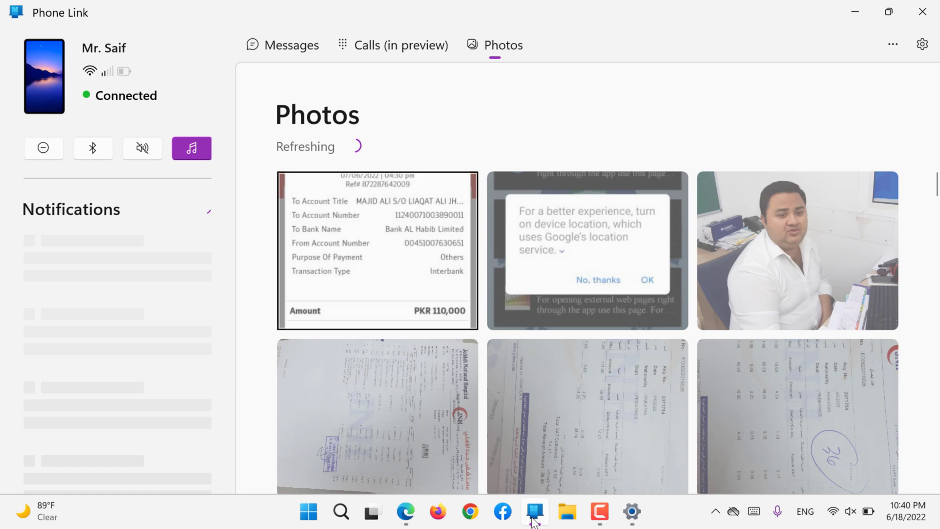
click(404, 46)
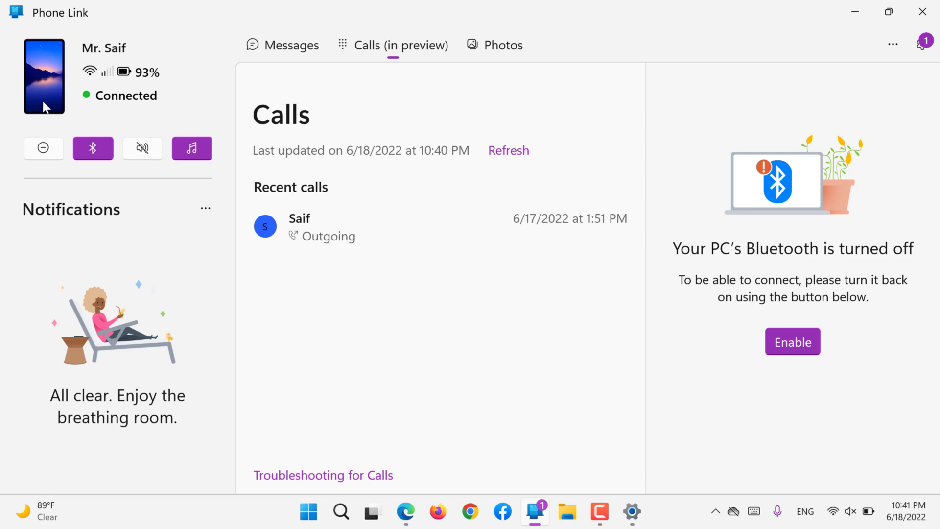
click(806, 348)
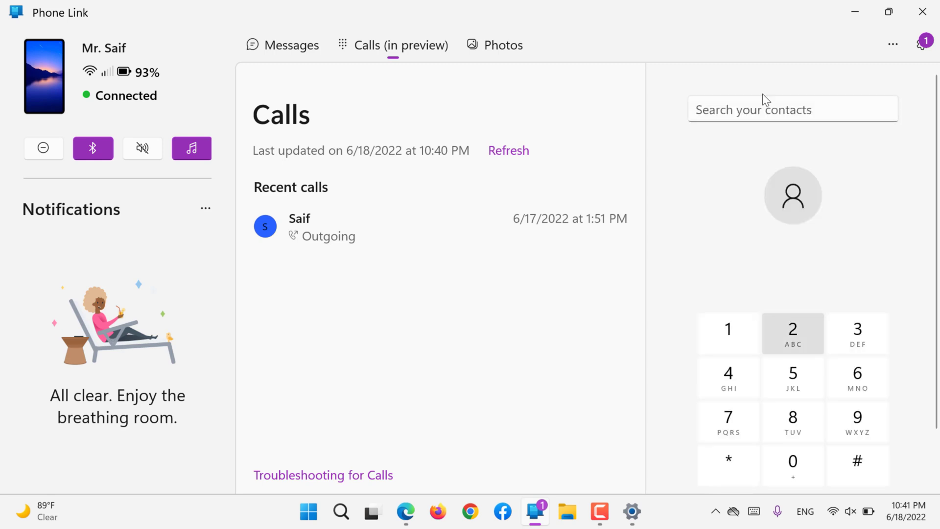
click(922, 11)
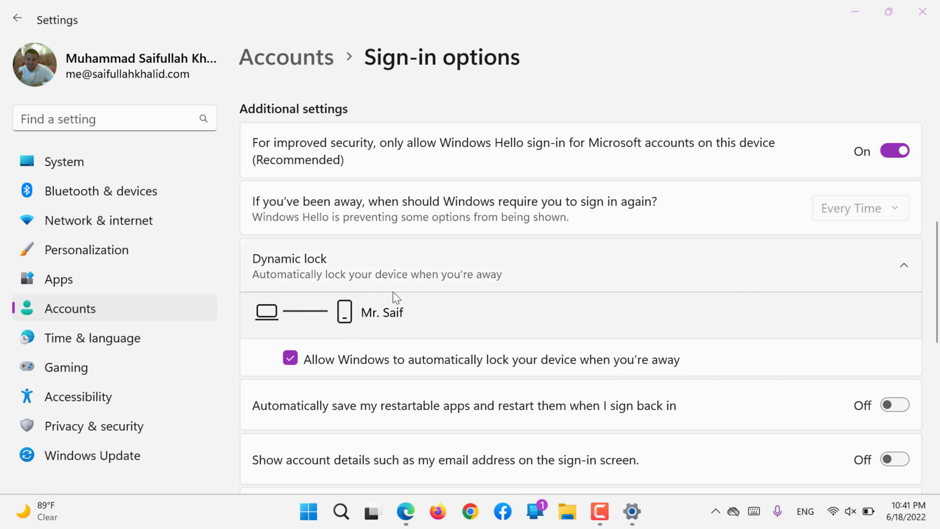
- Untick and re-tick automatic locking when away so Dynamic lock detects the paired phone
click(312, 360)
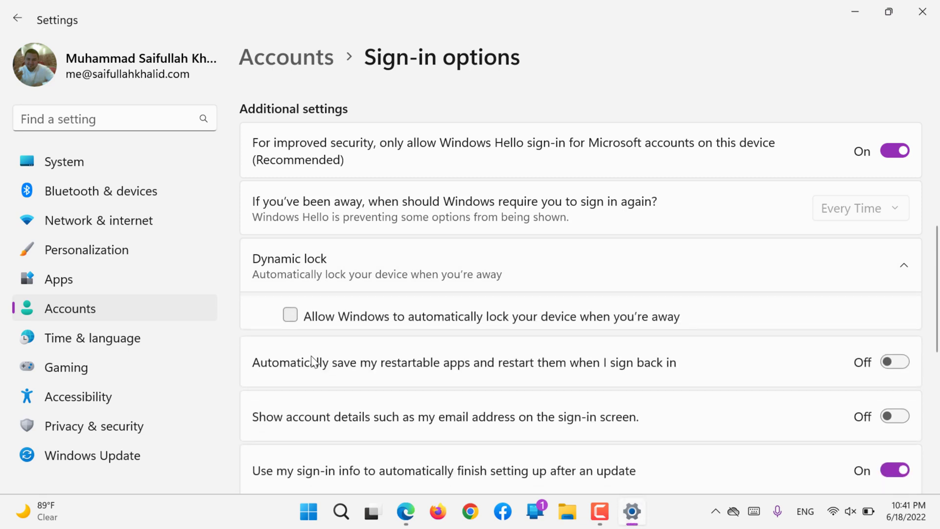
click(301, 312)
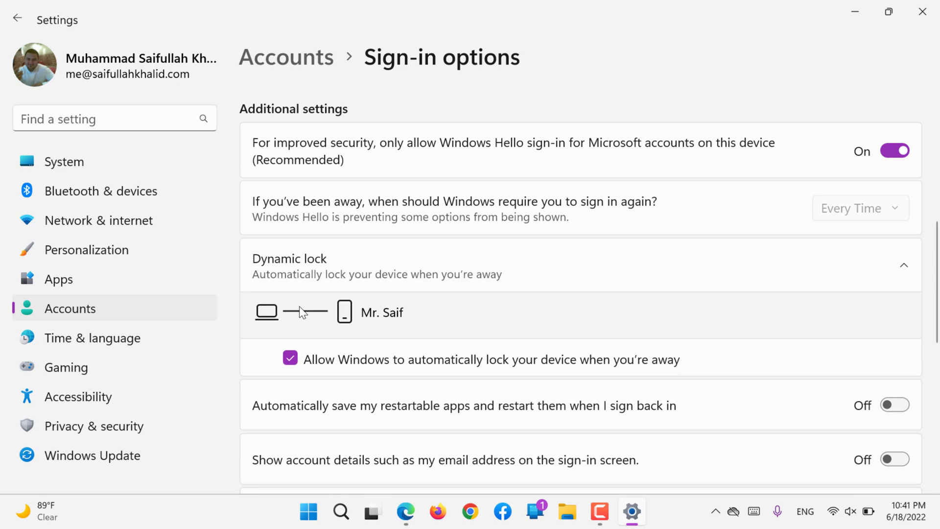
scroll(300, 308, down, 4)
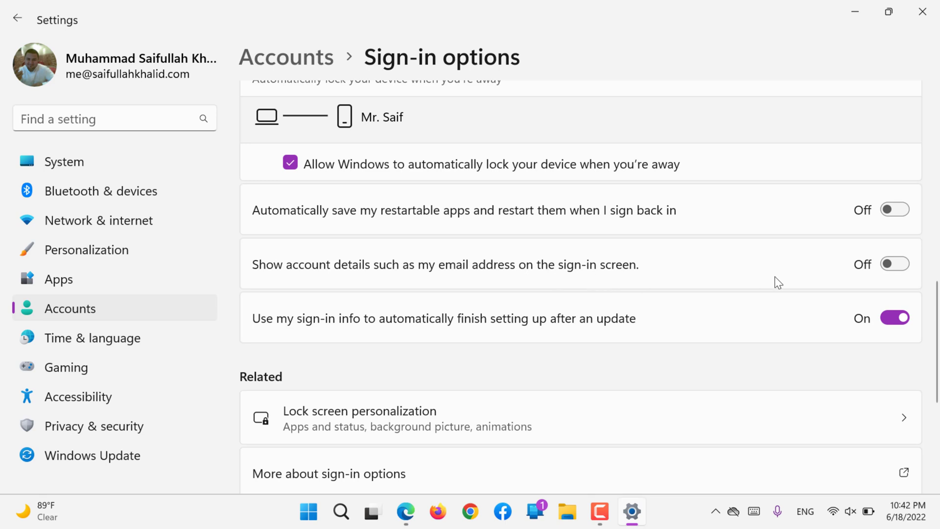
click(902, 261)
click(902, 260)
scroll(571, 318, down, 3)
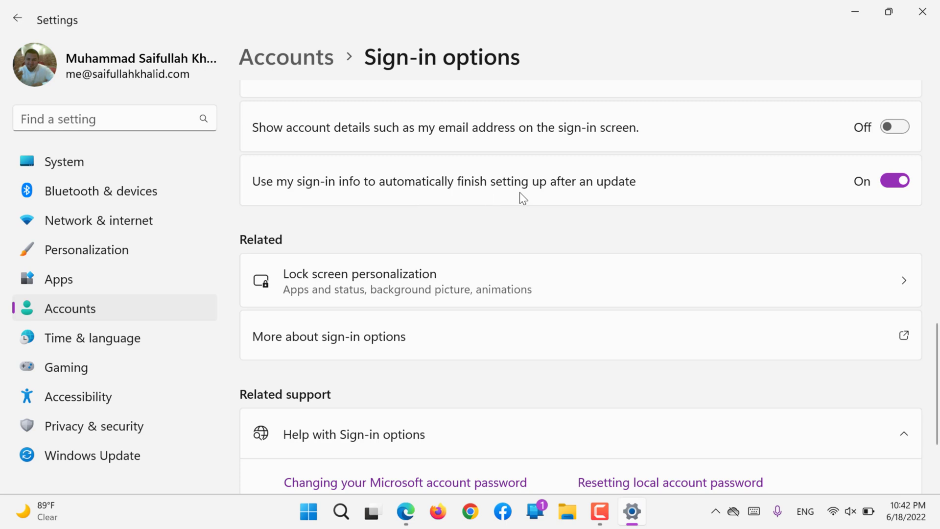
scroll(581, 217, down, 2)
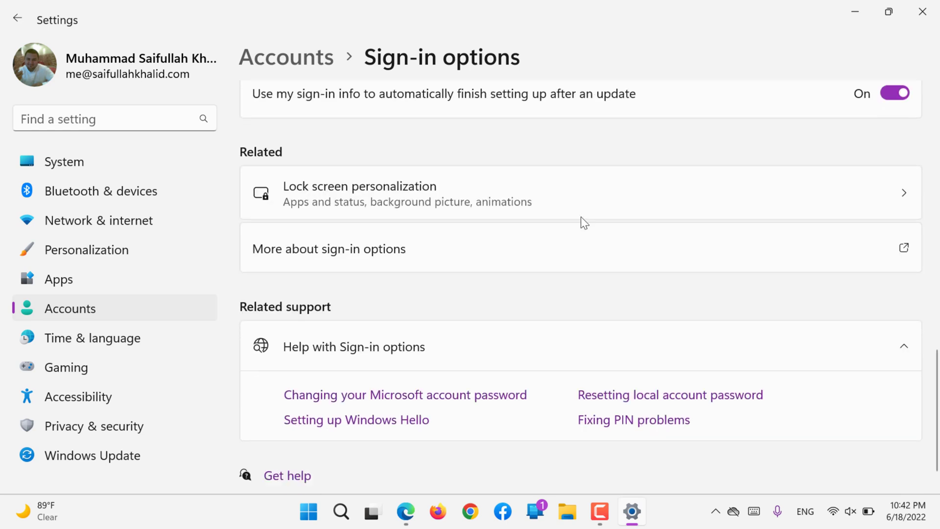
- View Lock screen personalization, then go back to Accounts and scroll to Account settings
click(351, 189)
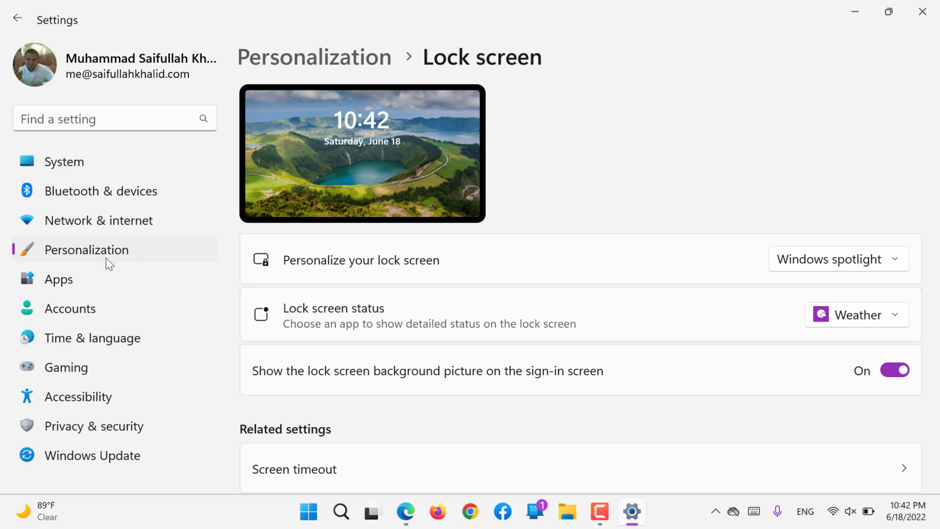
click(81, 319)
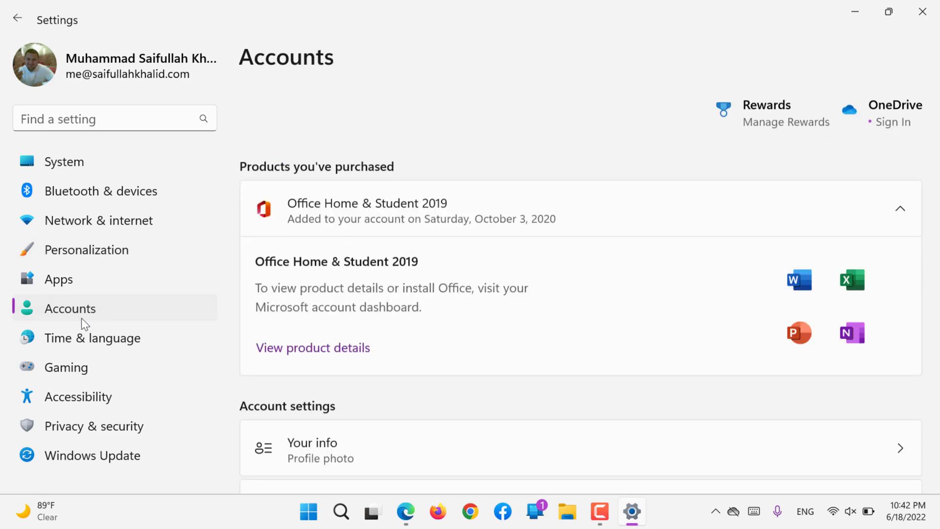
scroll(413, 375, down, 6)
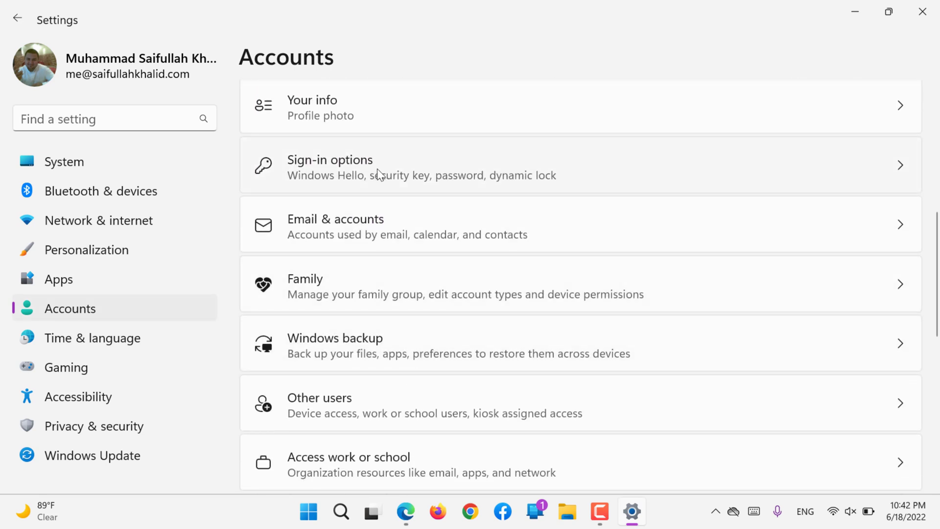
- Open Email & accounts, then start and cancel adding a new account
click(347, 222)
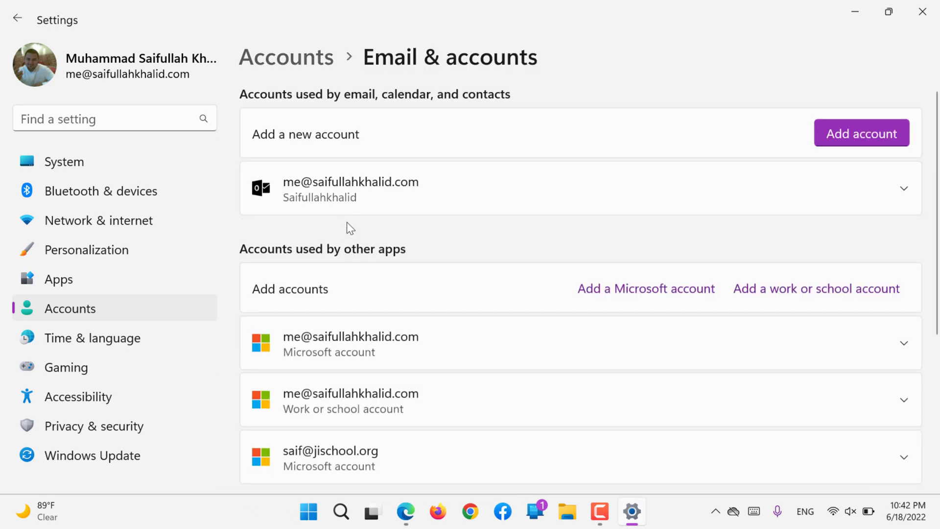
scroll(346, 222, down, 5)
scroll(347, 222, up, 5)
click(849, 143)
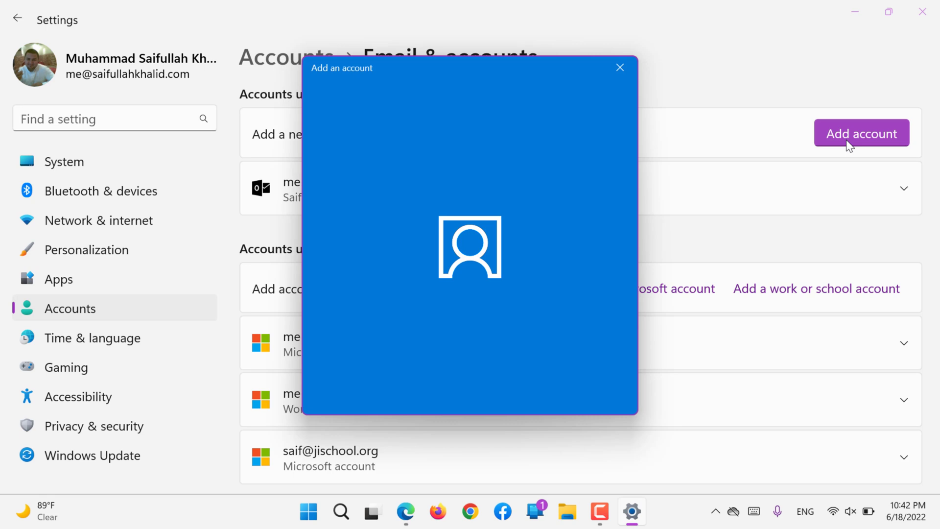
click(619, 67)
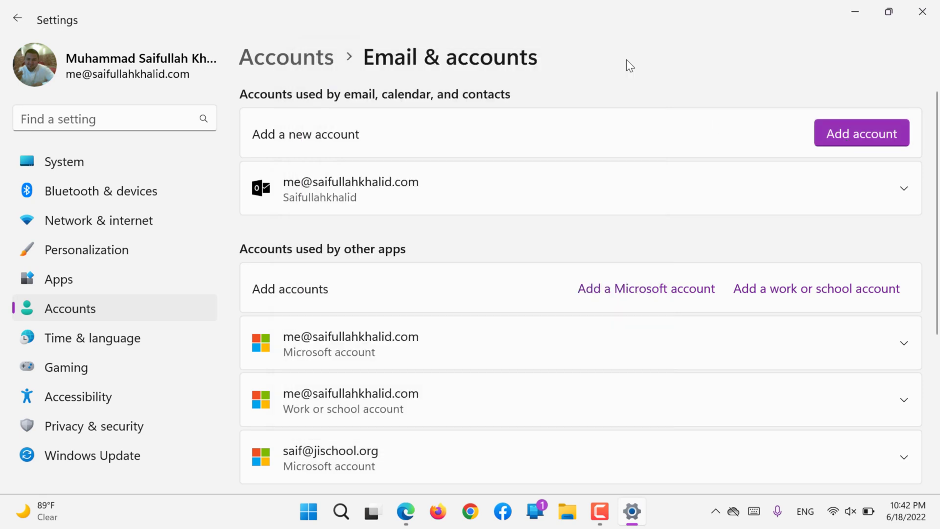
- Return to Accounts, reopen Email & accounts, and scroll down to Related support
click(178, 310)
scroll(420, 330, down, 5)
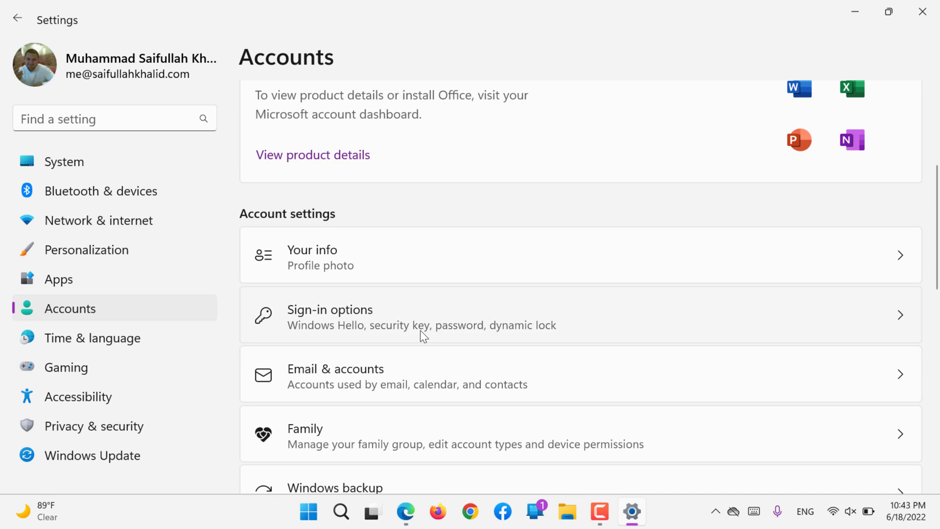
scroll(410, 272, down, 3)
click(380, 219)
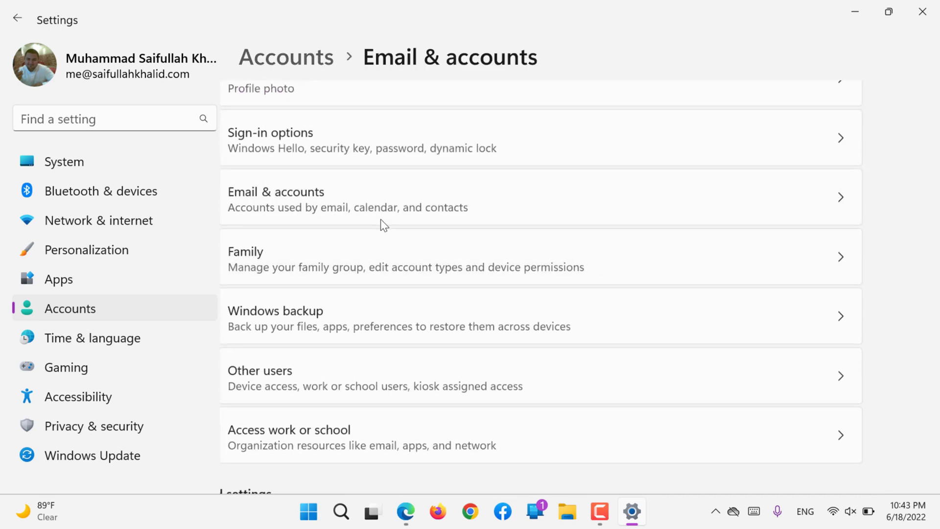
scroll(380, 218, down, 5)
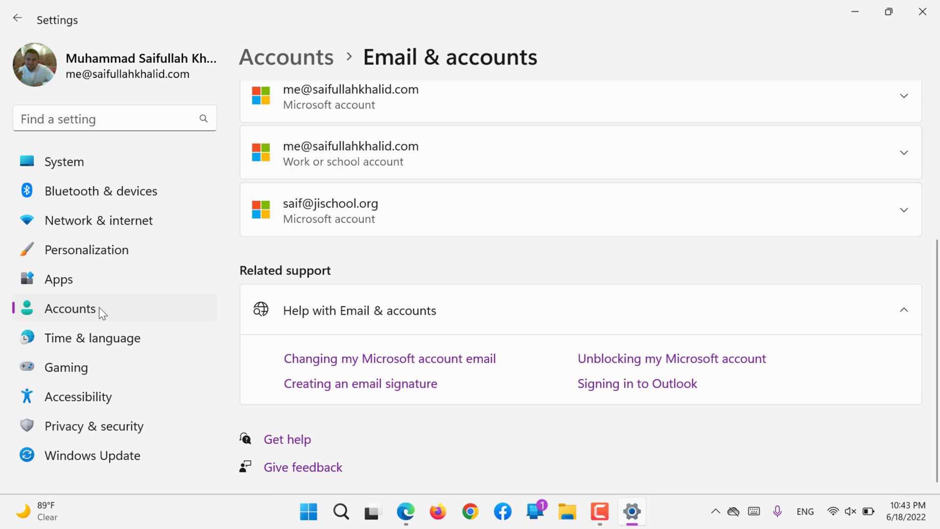
- From Accounts, open Family and scroll through the family group's organizer and two members
click(70, 308)
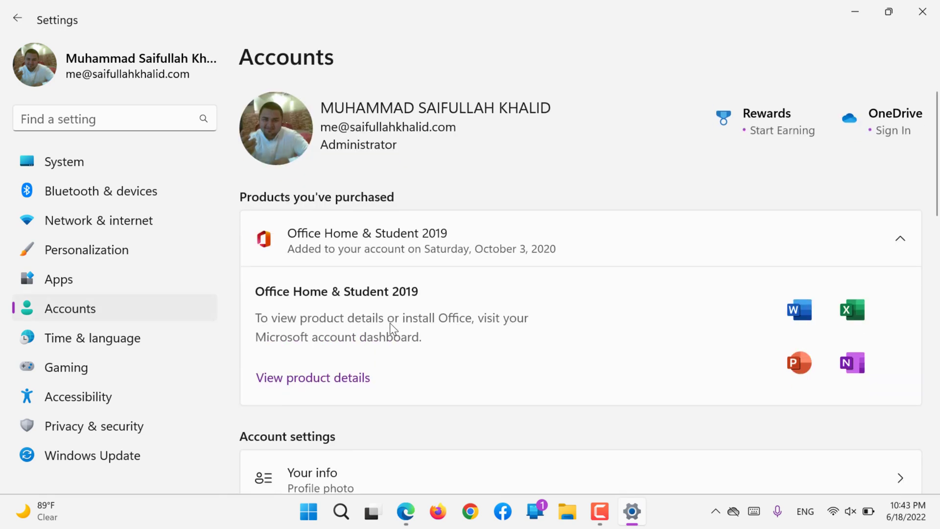
scroll(389, 322, down, 5)
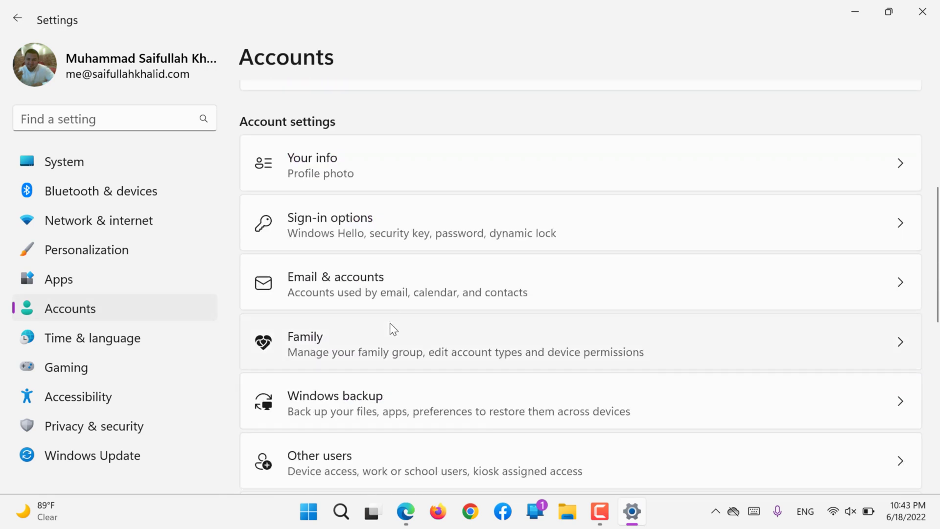
click(360, 348)
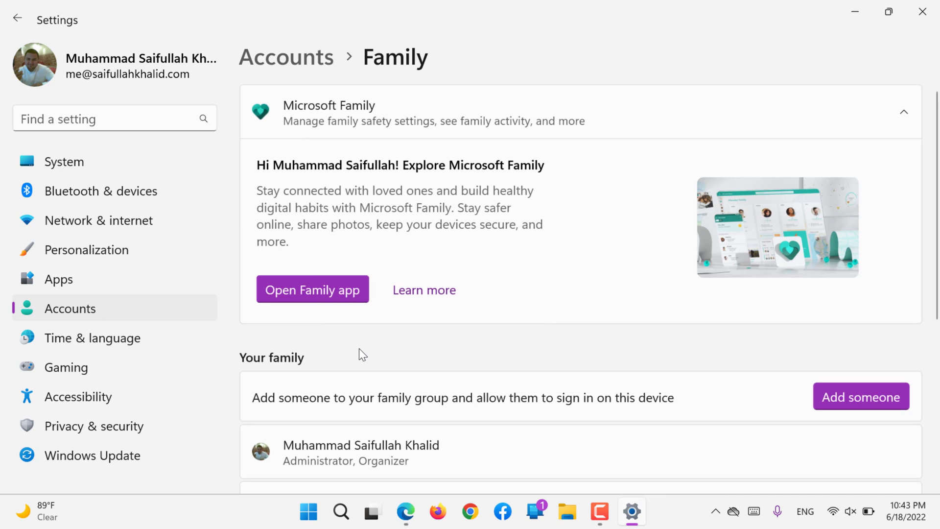
scroll(359, 348, down, 5)
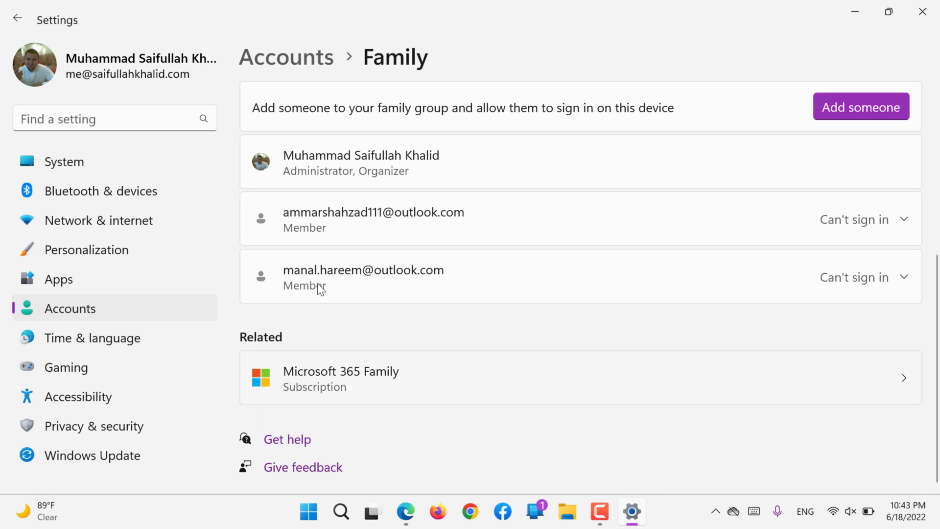
scroll(368, 220, up, 1)
scroll(368, 220, up, 1)
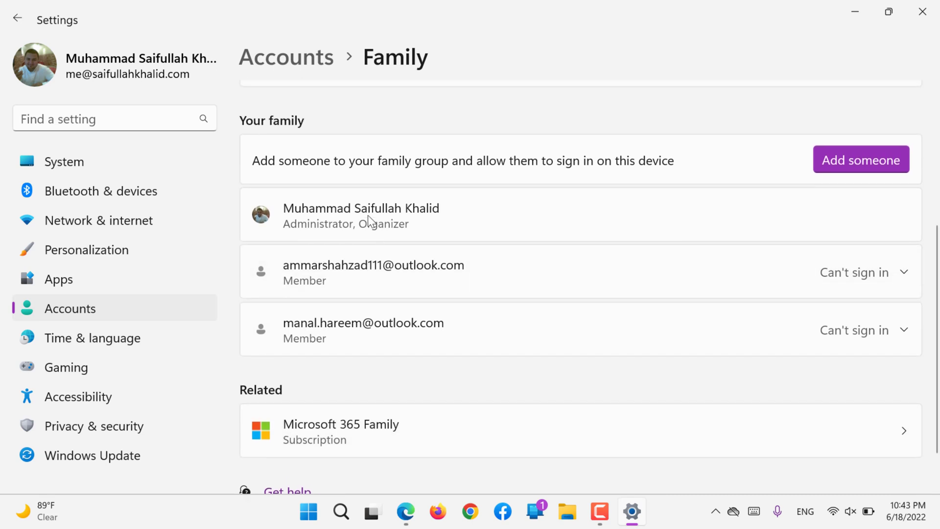
scroll(368, 216, up, 5)
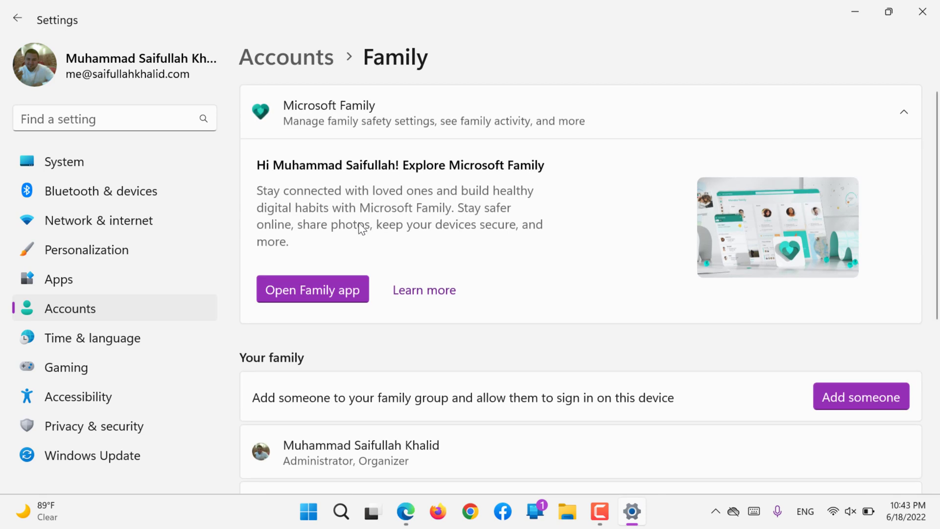
- Launch the Family app and Get Microsoft Family Safety in the Microsoft Store
click(312, 297)
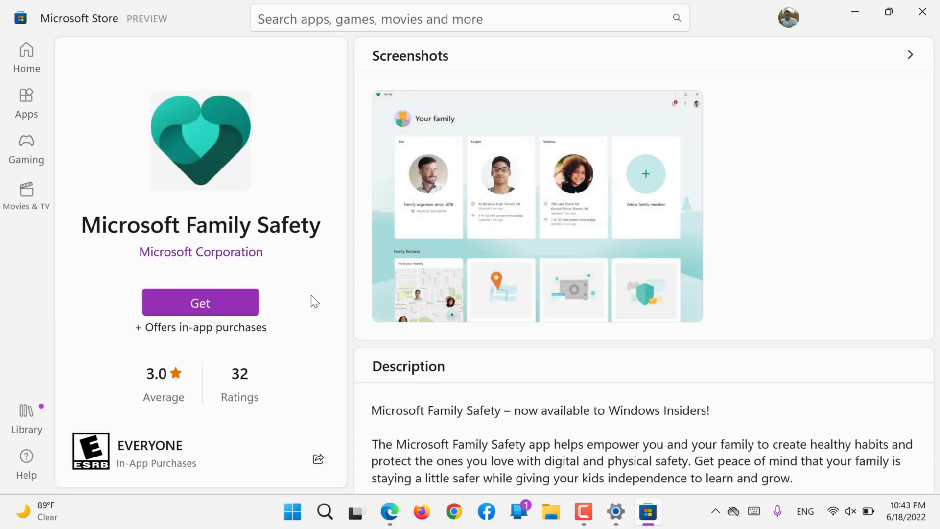
click(178, 299)
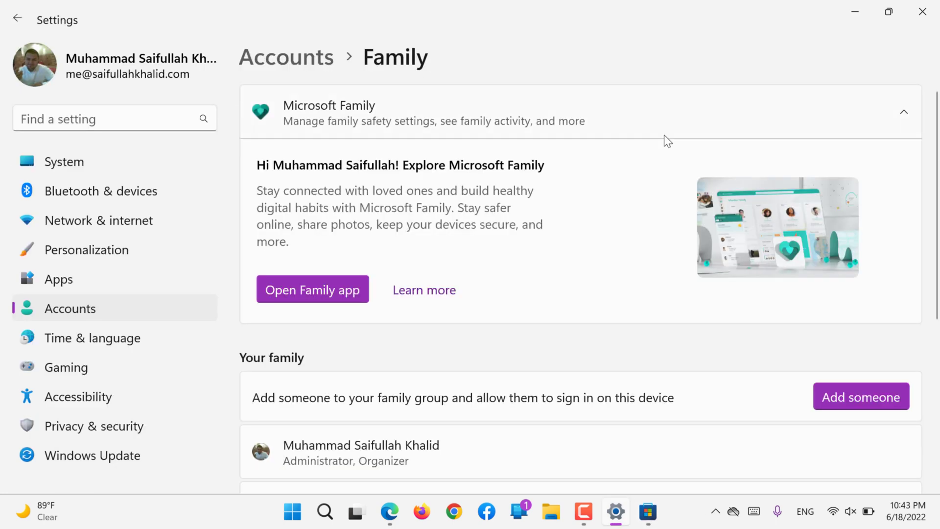
- Go back to Accounts and open Windows backup with its OneDrive and remember options
scroll(534, 184, down, 3)
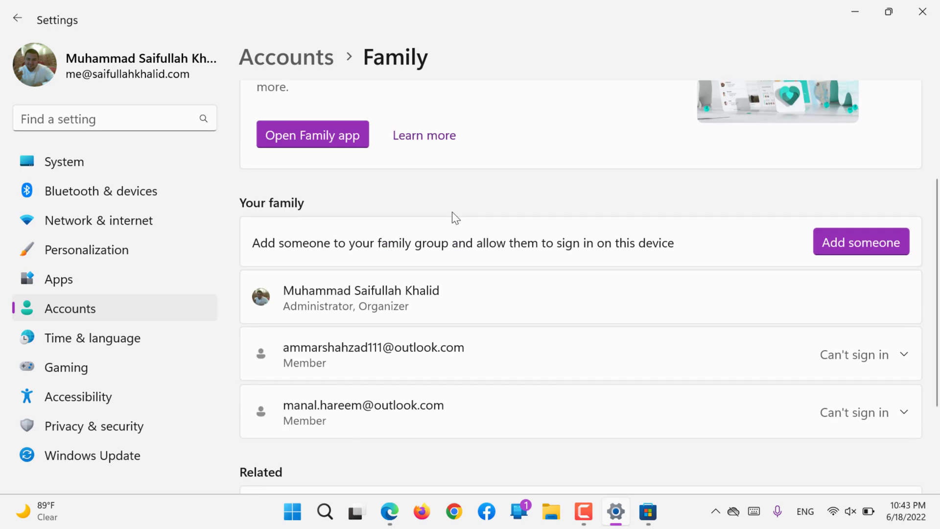
click(115, 307)
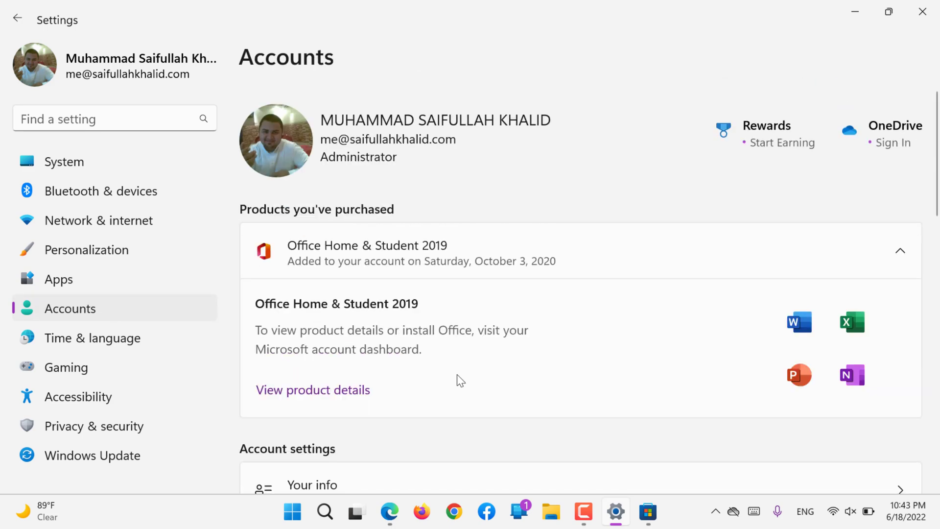
scroll(457, 375, down, 8)
scroll(457, 374, down, 1)
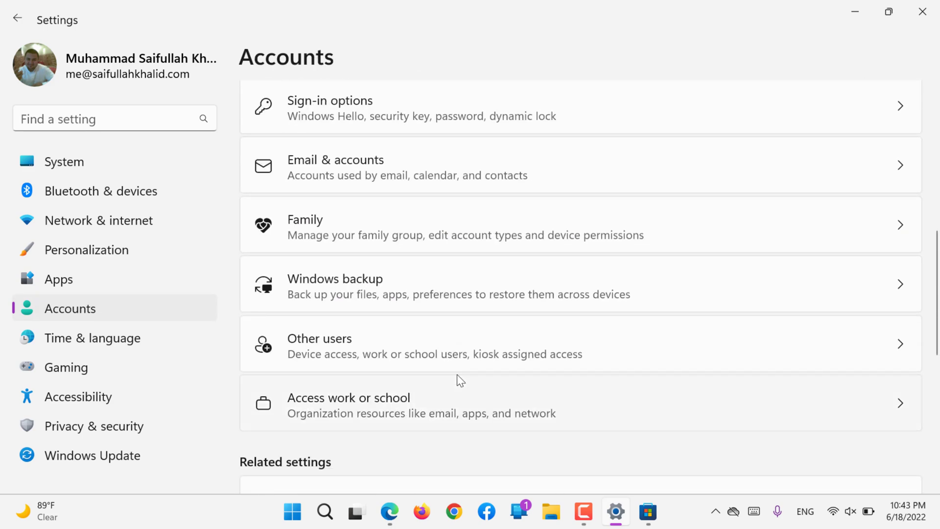
click(368, 294)
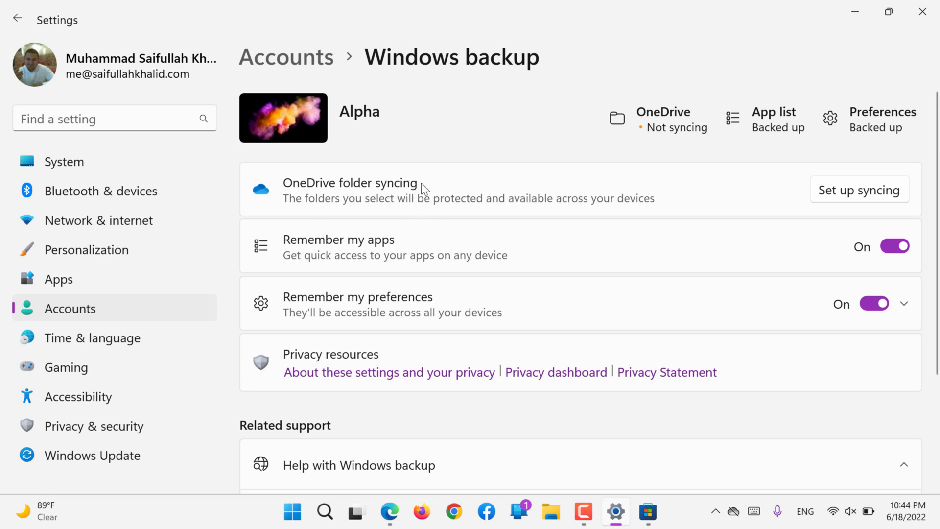
click(842, 189)
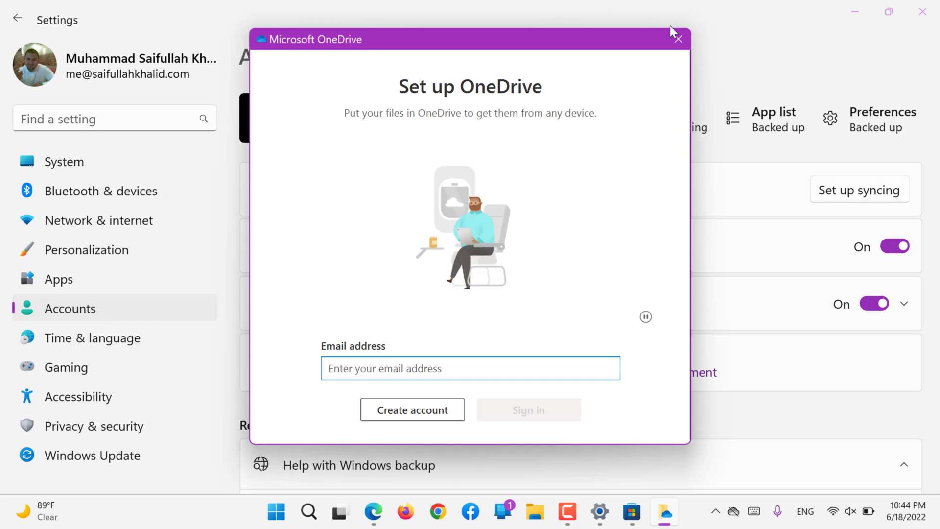
click(680, 34)
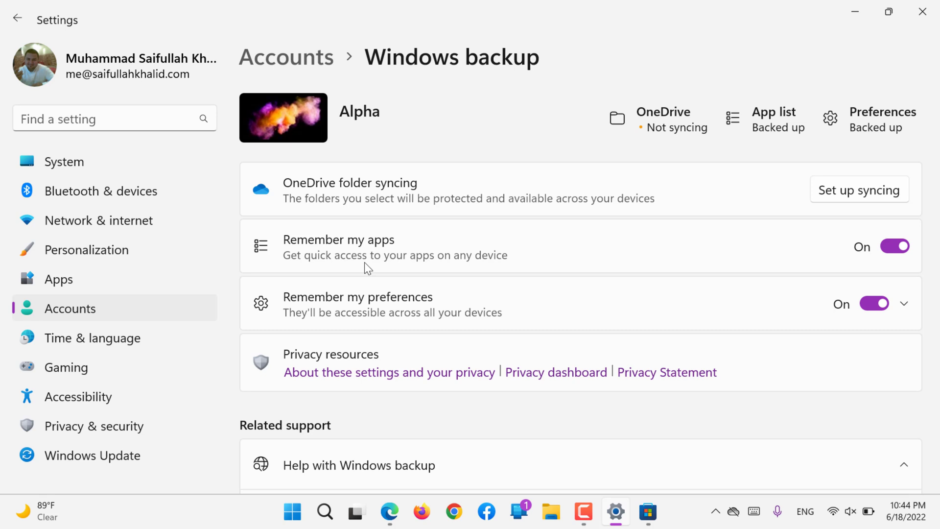
scroll(364, 262, down, 3)
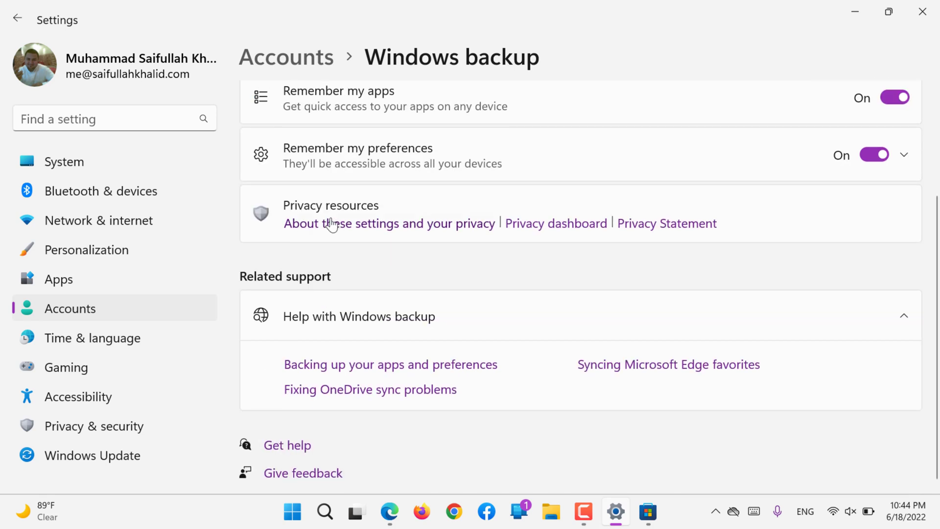
click(342, 149)
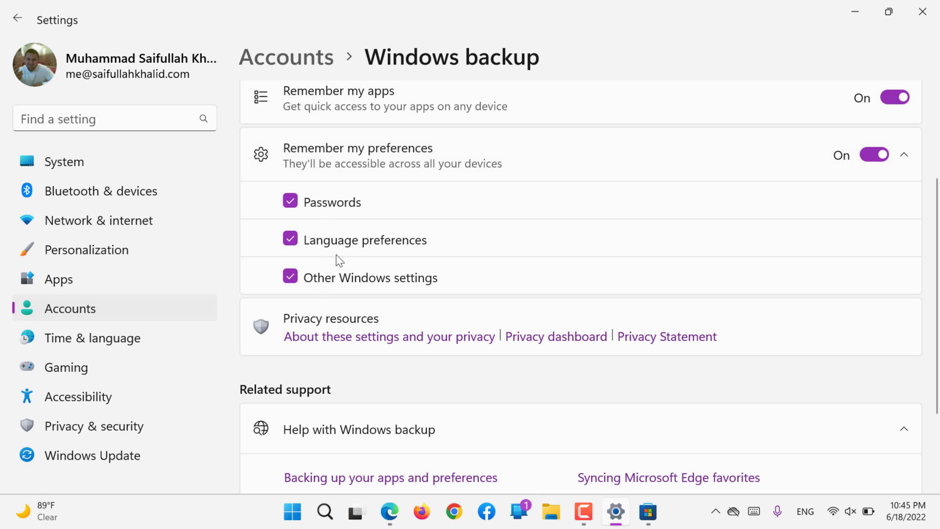
click(411, 153)
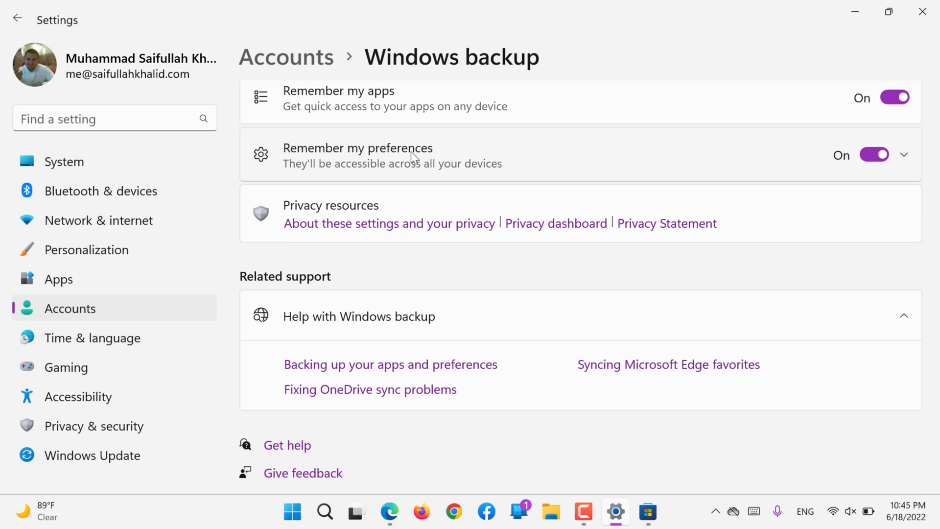
- Open the 'About these settings and your privacy' article in Edge, then minimise Edge
click(398, 237)
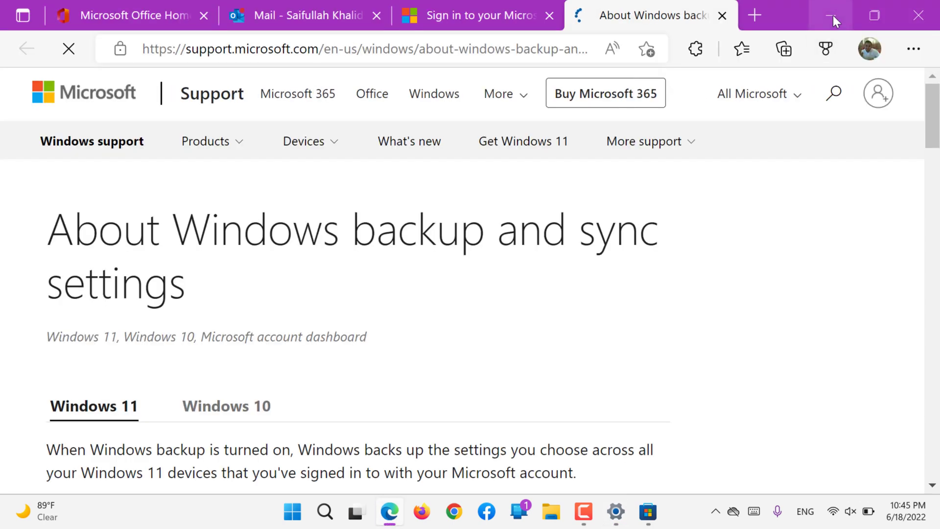
click(832, 16)
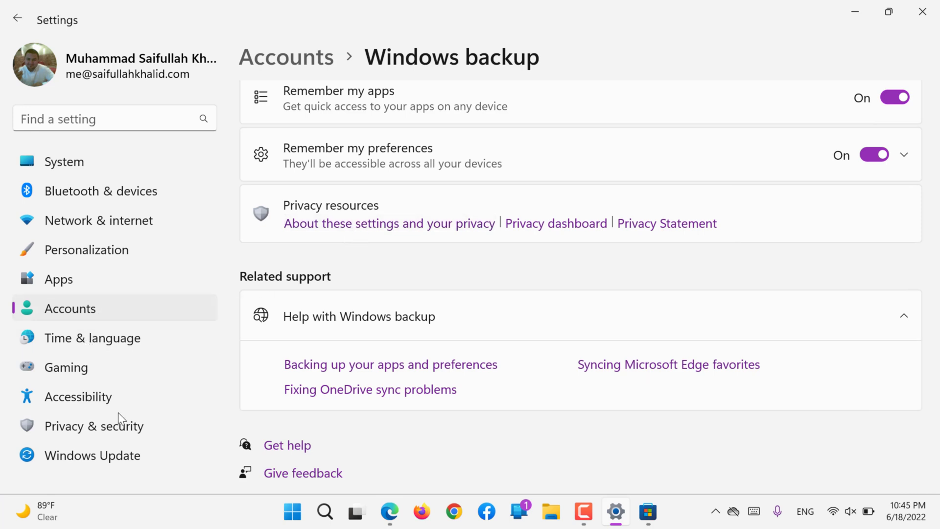
- Open Other users, then start and cancel setting up a kiosk account
click(93, 309)
scroll(389, 286, down, 10)
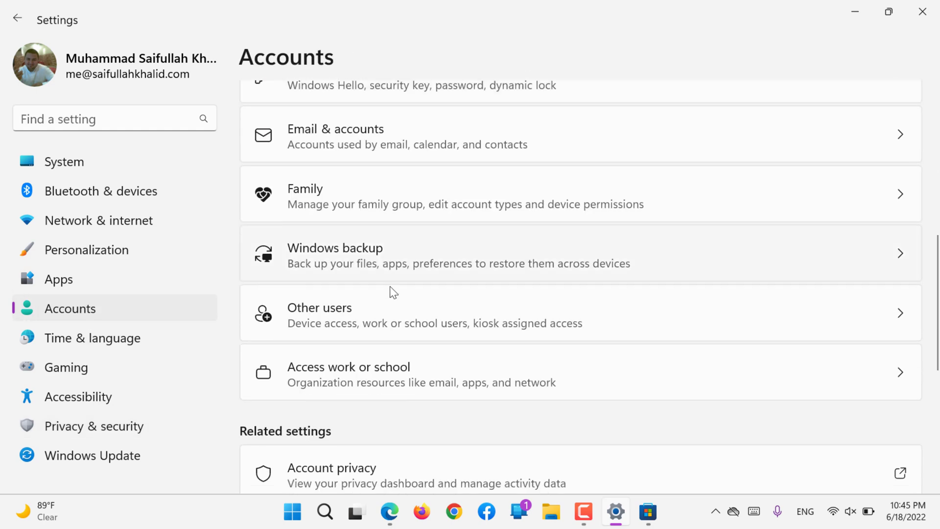
click(332, 283)
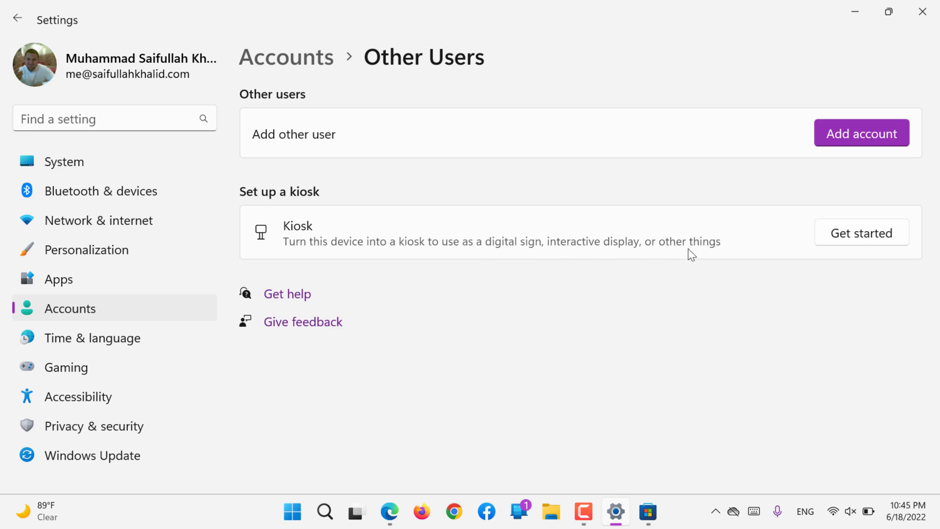
click(833, 242)
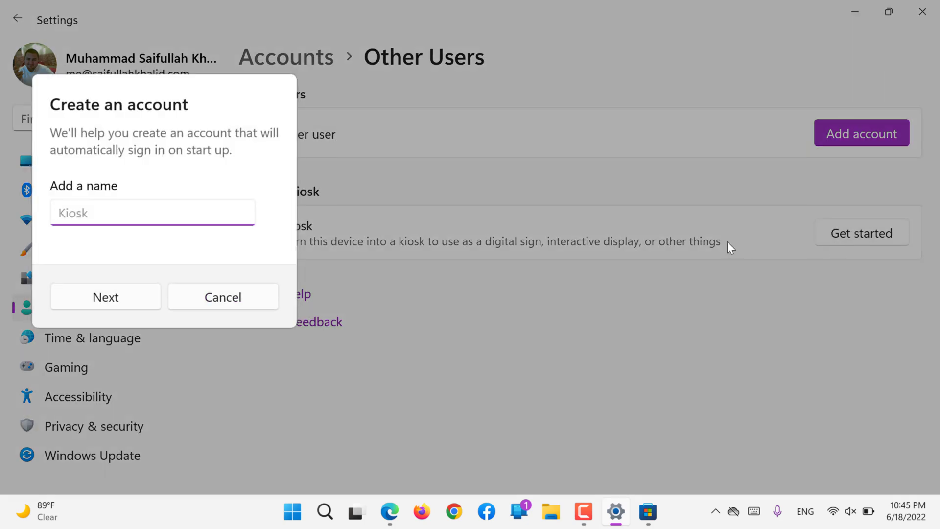
click(236, 294)
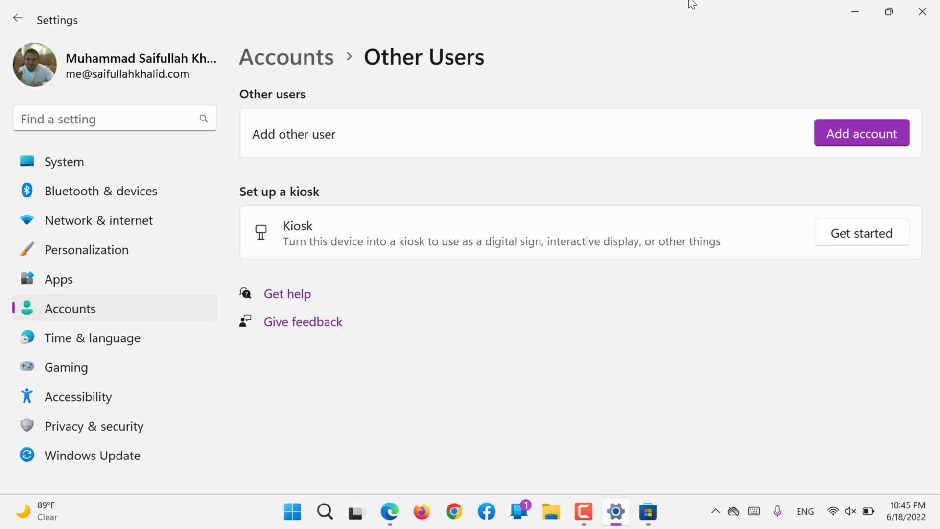
- Start adding another user, close the Microsoft account sign-in window, and return to Accounts
click(846, 142)
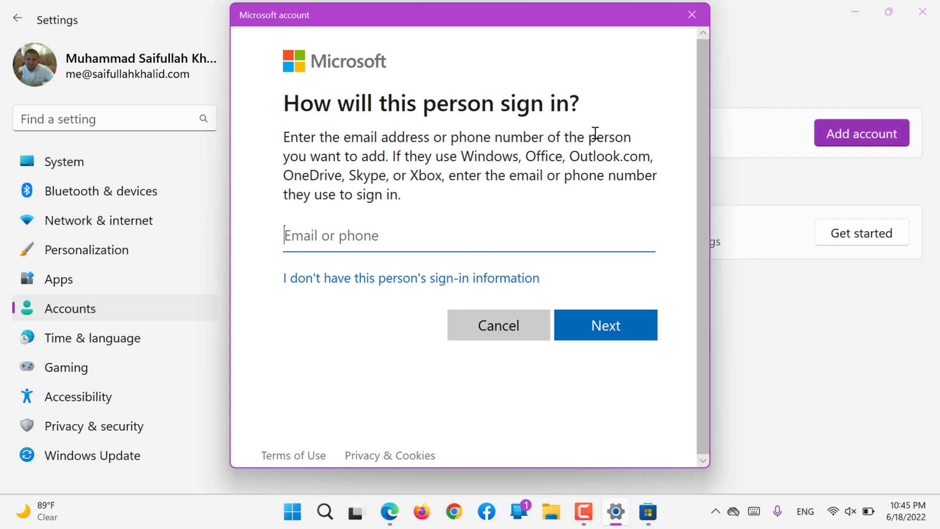
click(693, 14)
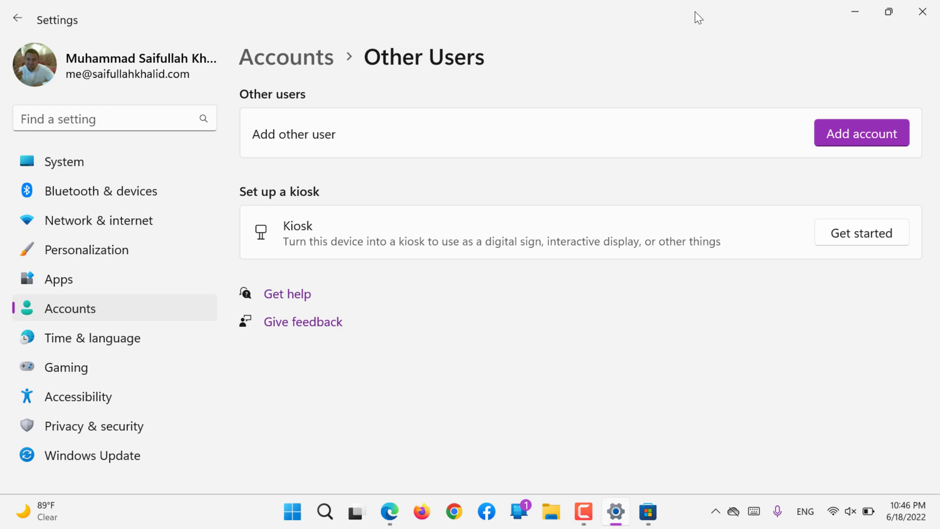
click(97, 310)
scroll(497, 403, down, 5)
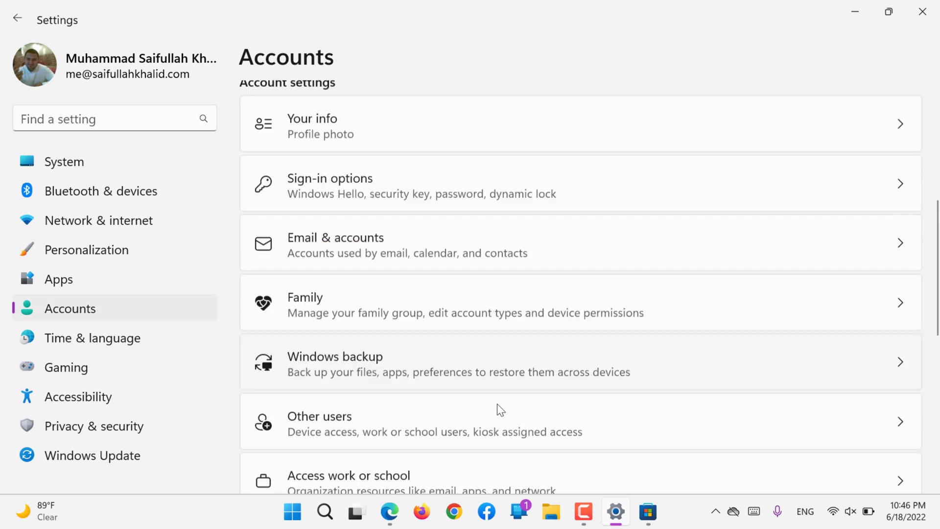
scroll(497, 403, down, 3)
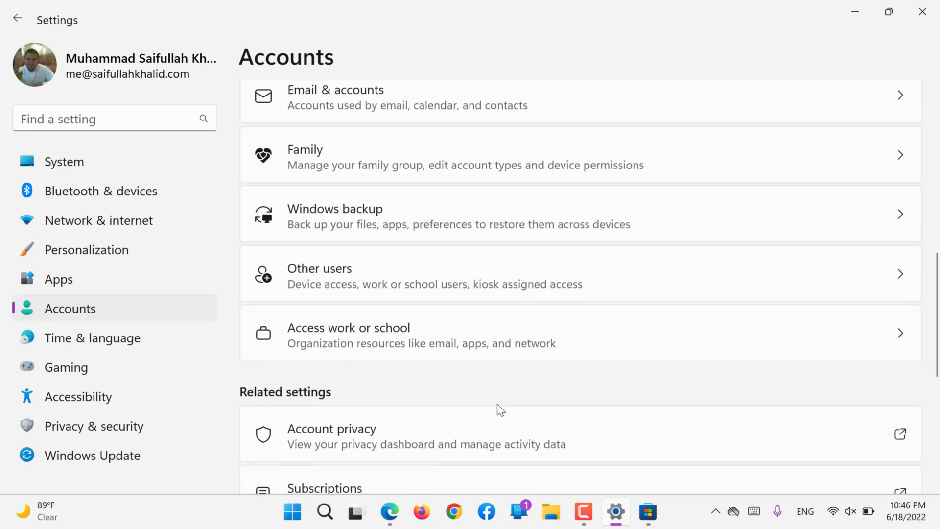
scroll(498, 404, down, 3)
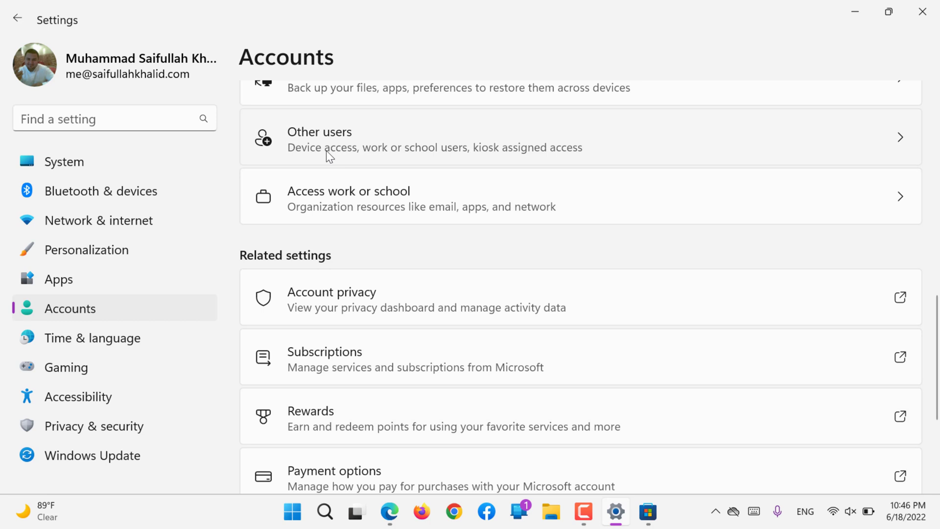
- Reopen Other users, then go back to Accounts and scroll to Access work or school
click(327, 152)
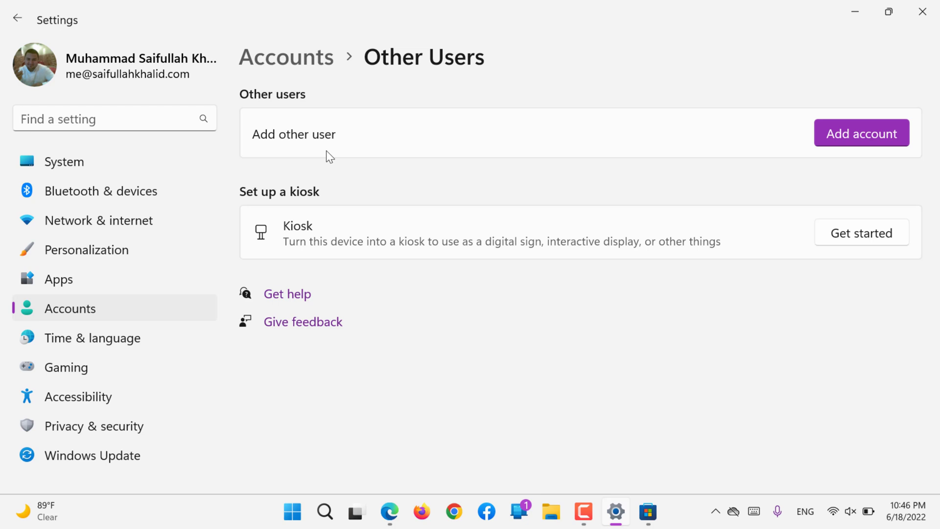
click(107, 309)
scroll(405, 357, down, 5)
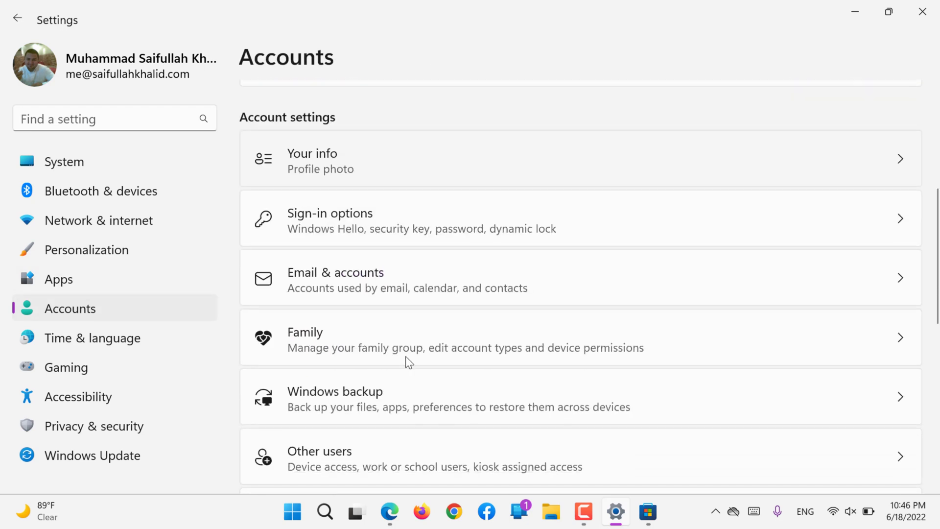
scroll(405, 356, down, 3)
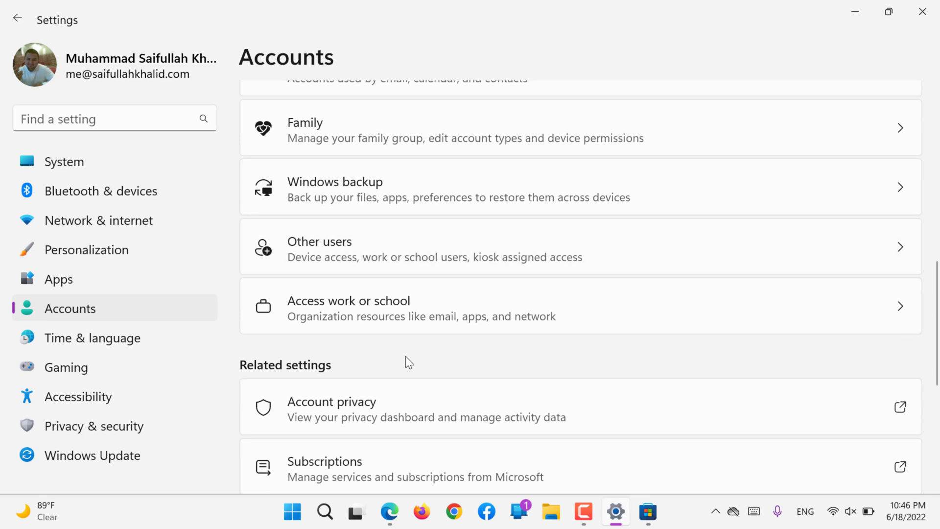
- Open Access work or school, start adding a work or school account, then close the setup window
click(335, 310)
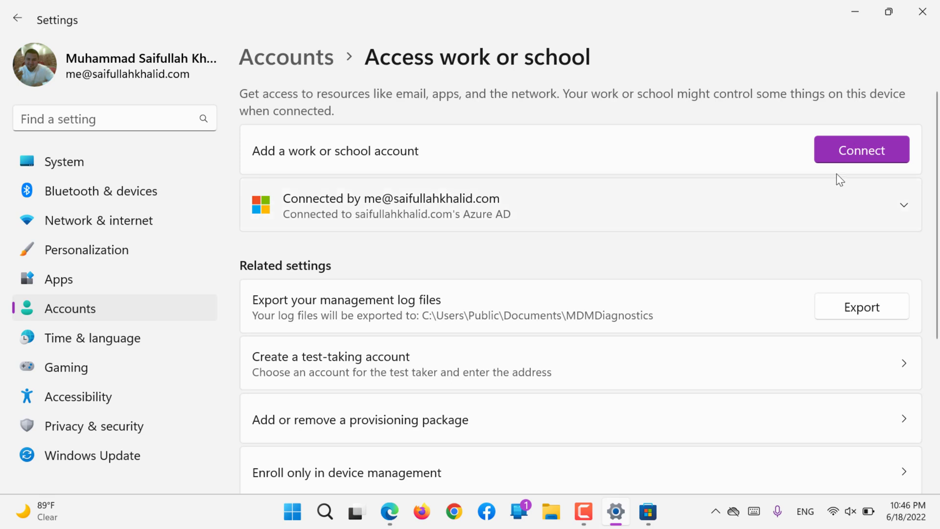
click(854, 155)
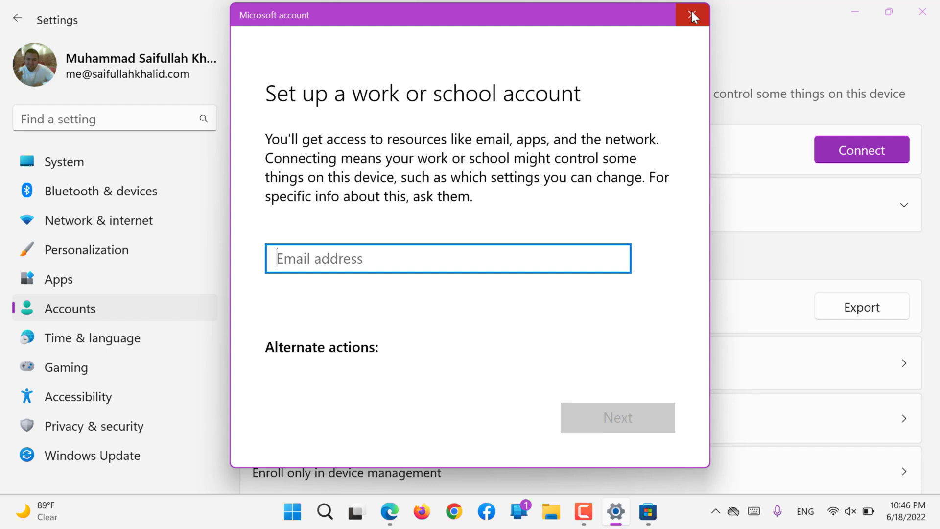
click(691, 11)
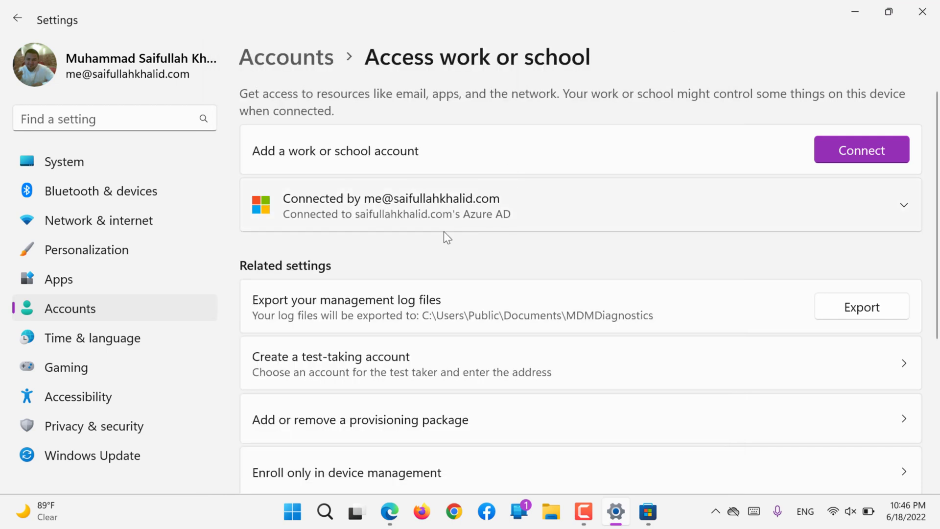
- Expand and collapse the connected Azure AD account, then export the management log files
click(387, 197)
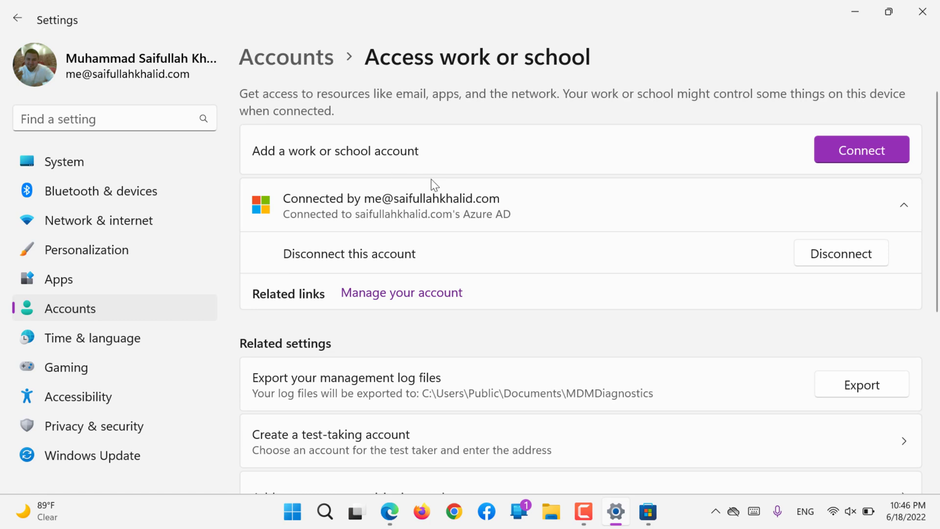
click(471, 212)
scroll(471, 211, down, 3)
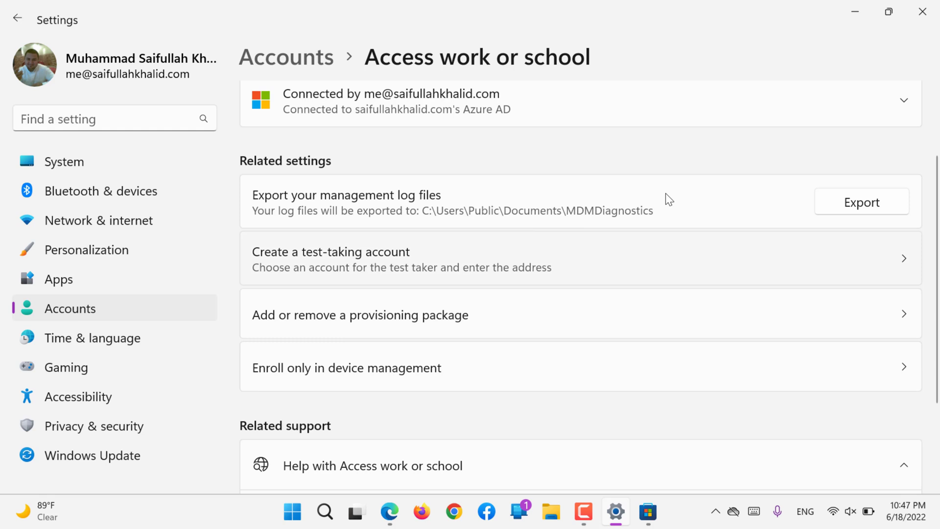
click(855, 199)
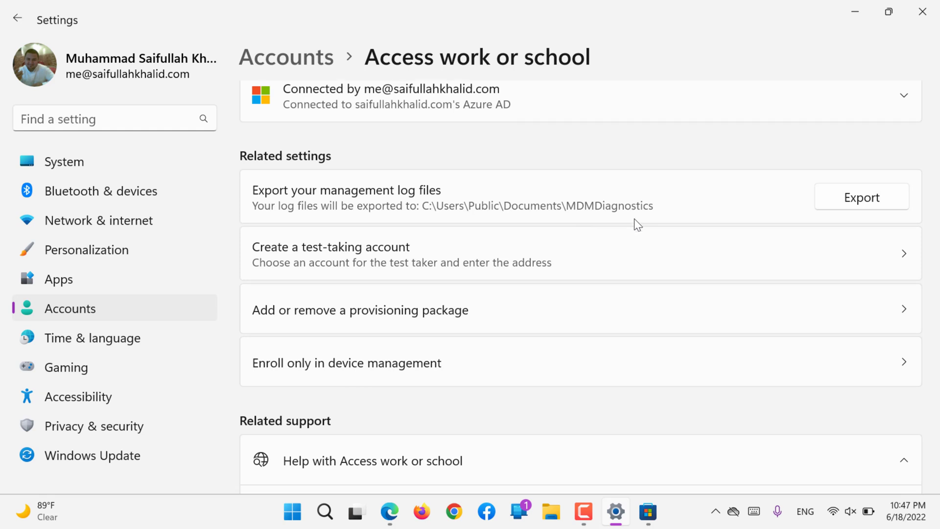
scroll(635, 219, down, 2)
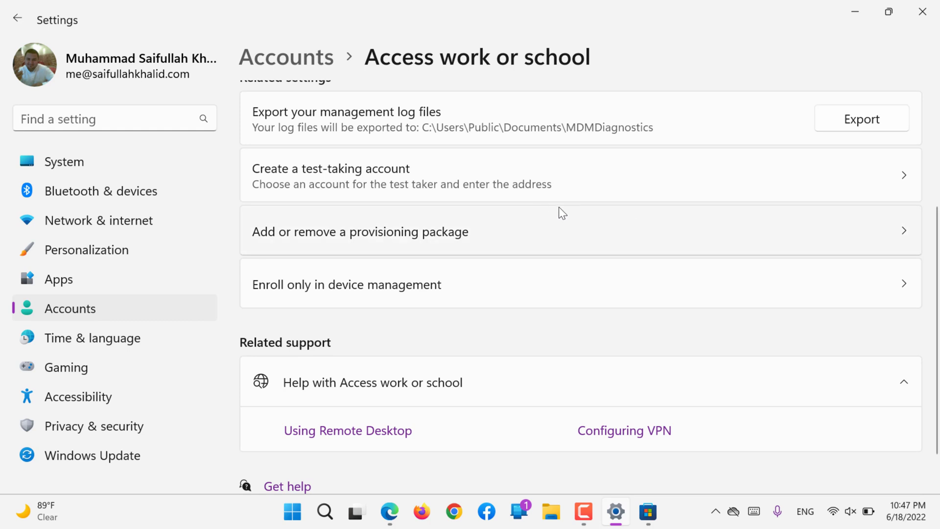
click(354, 171)
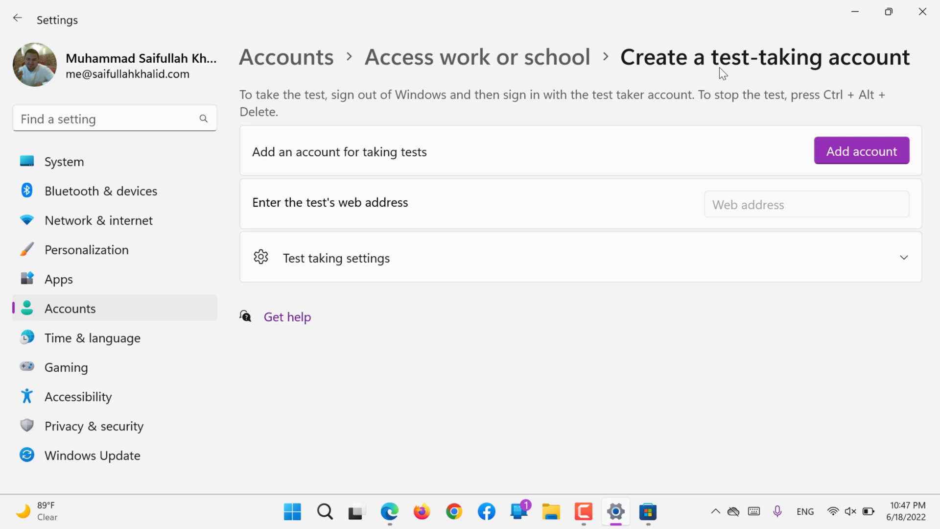
click(819, 151)
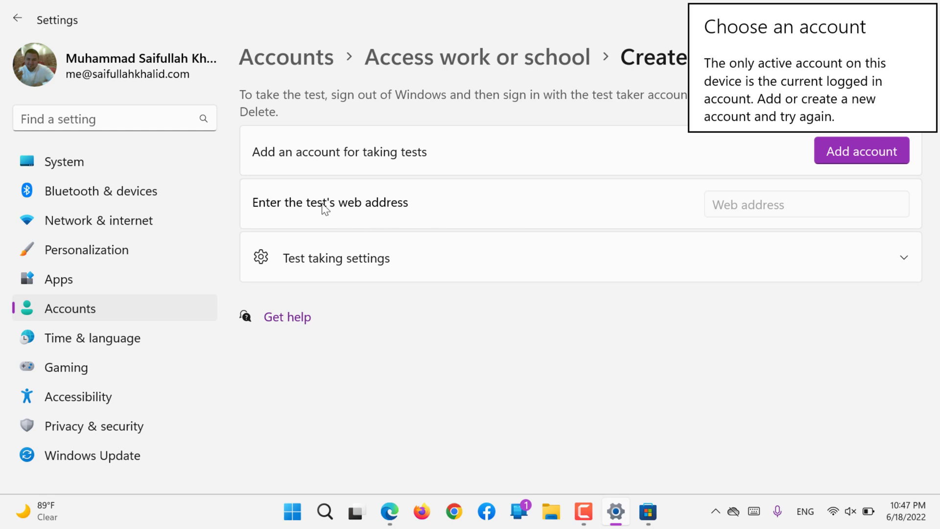
click(737, 202)
click(510, 257)
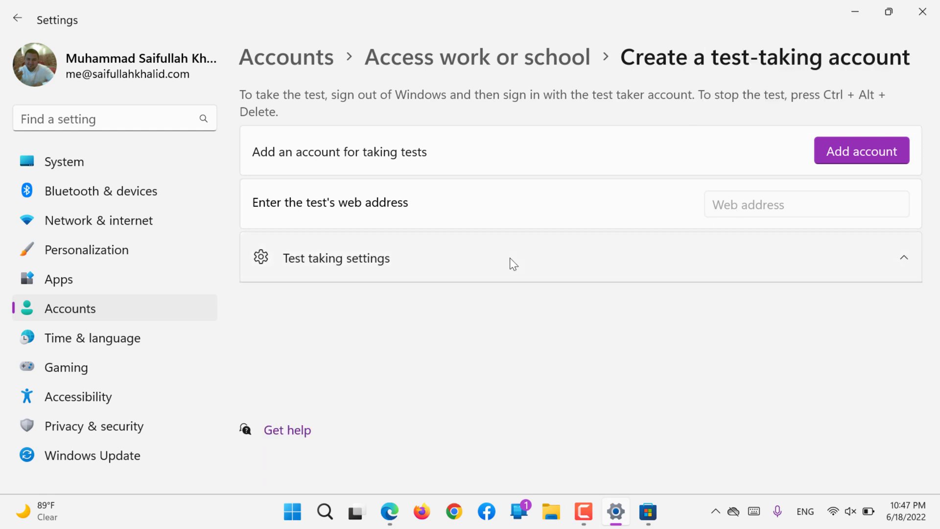
click(828, 154)
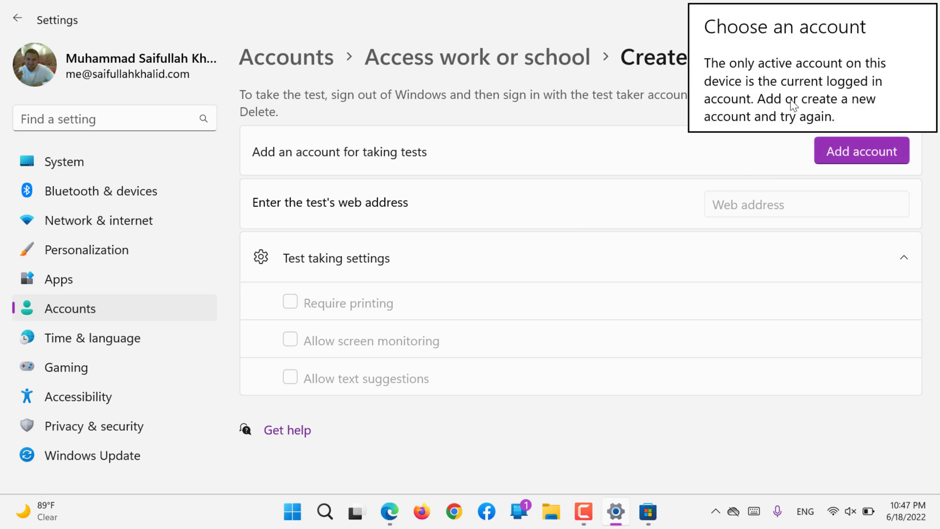
click(569, 161)
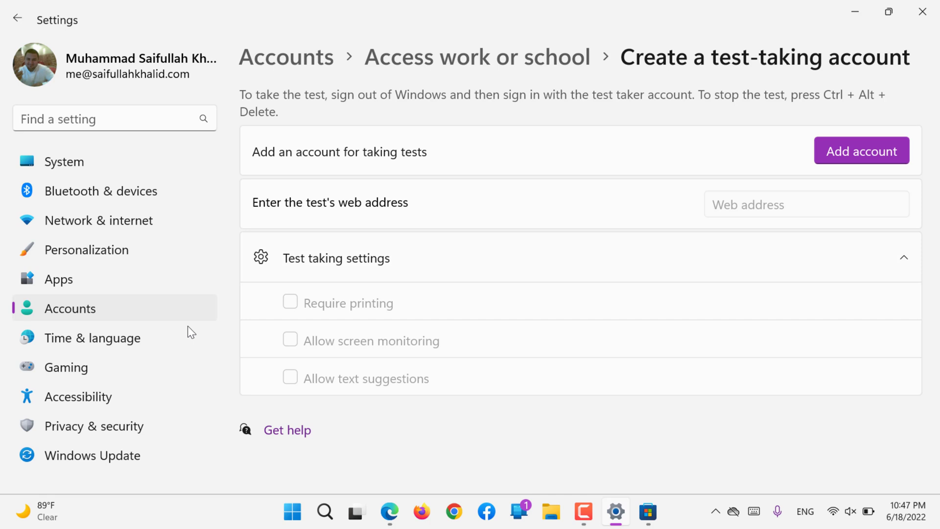
click(488, 56)
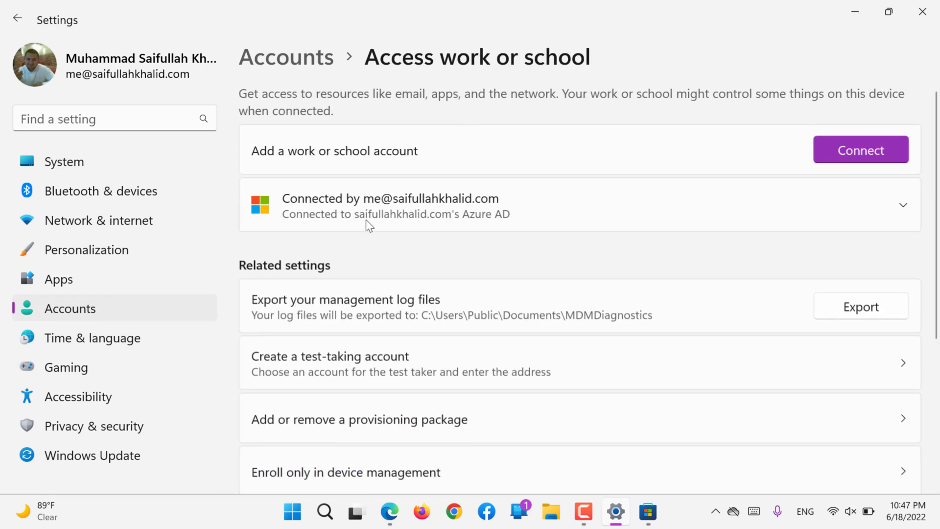
scroll(362, 223, down, 1)
scroll(360, 227, down, 3)
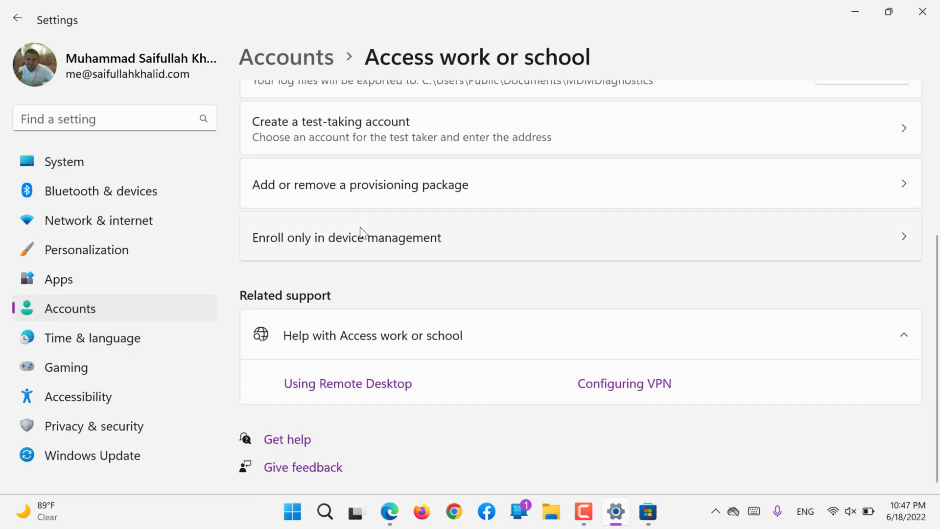
scroll(360, 228, up, 2)
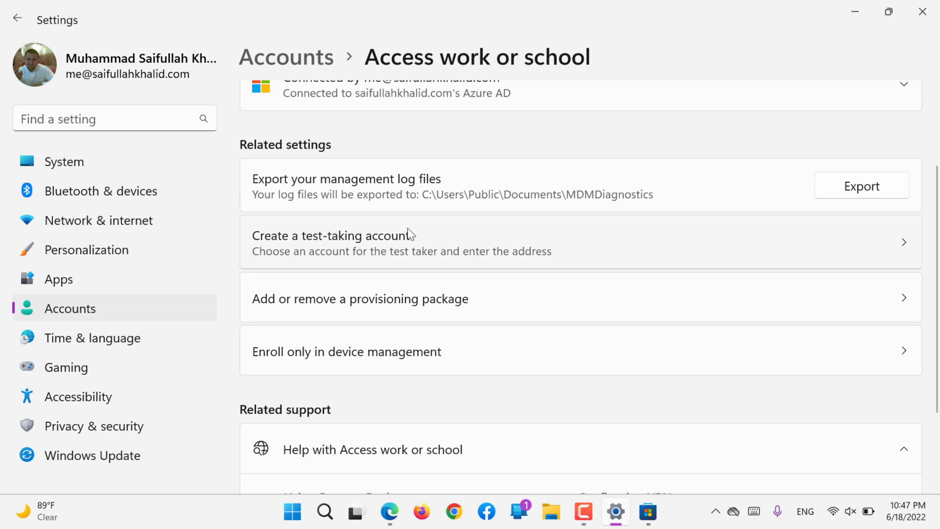
scroll(409, 234, down, 2)
click(346, 220)
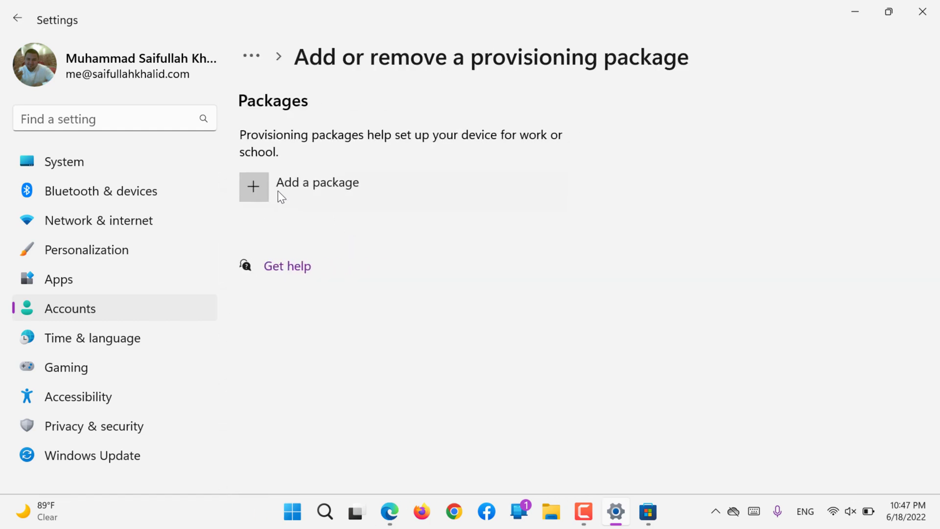
click(278, 191)
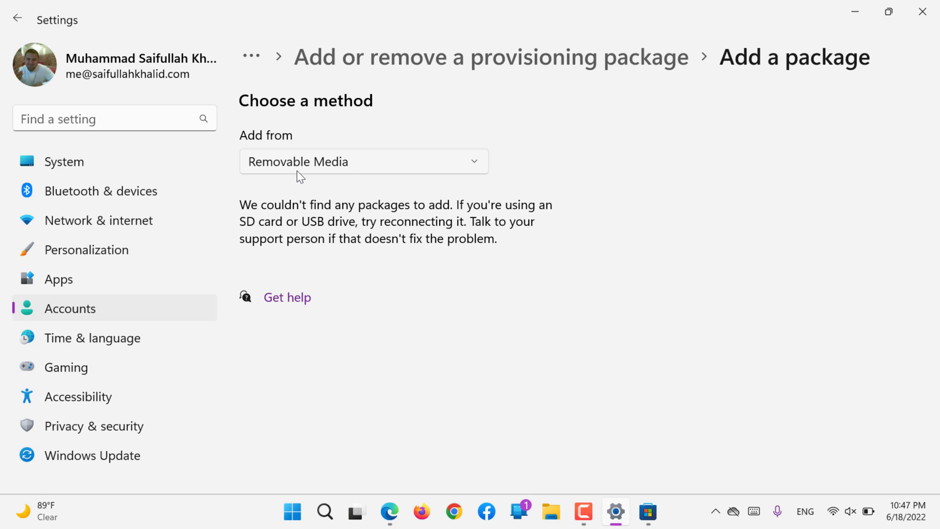
click(300, 171)
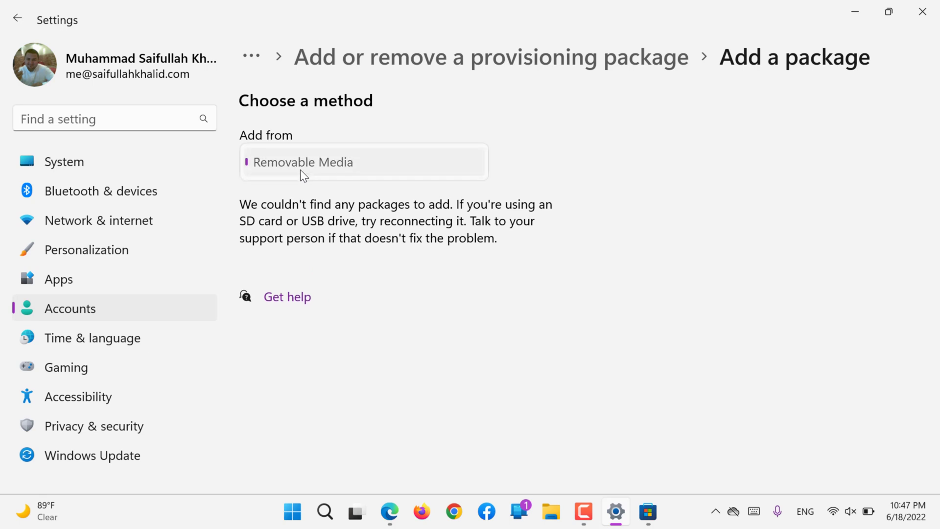
click(301, 170)
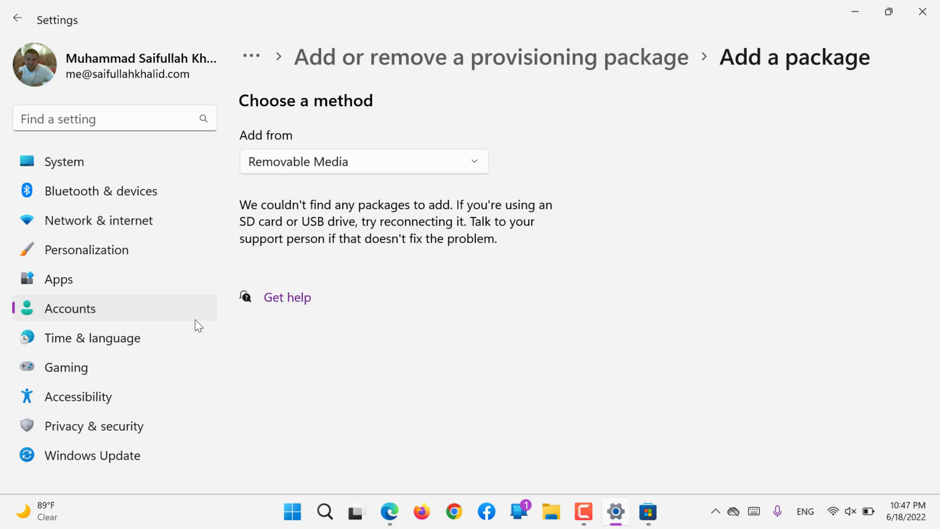
click(477, 60)
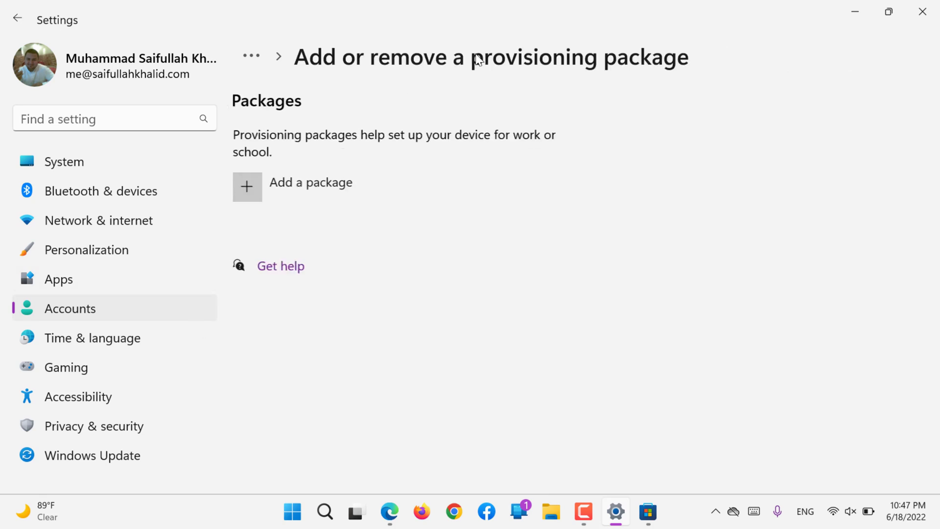
click(260, 58)
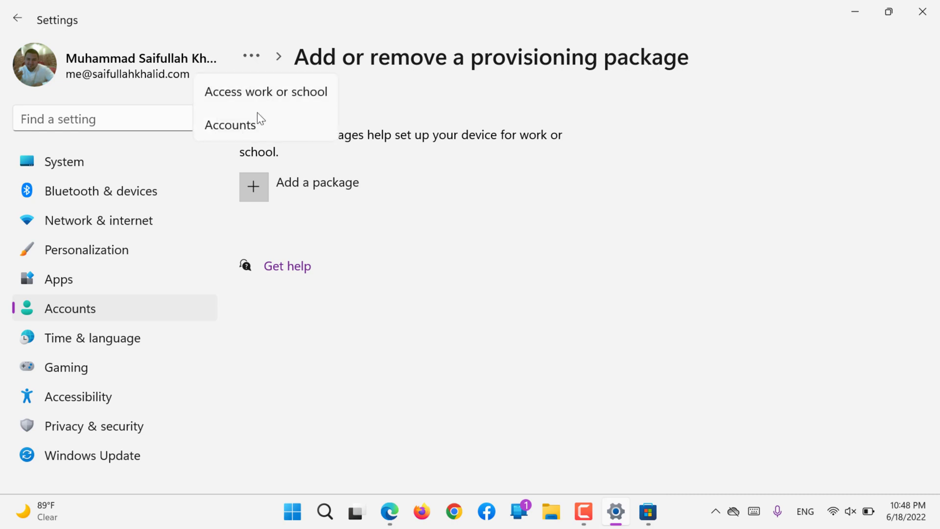
click(283, 94)
- Start enrolling only in device management, then close the enrollment window
scroll(421, 292, down, 5)
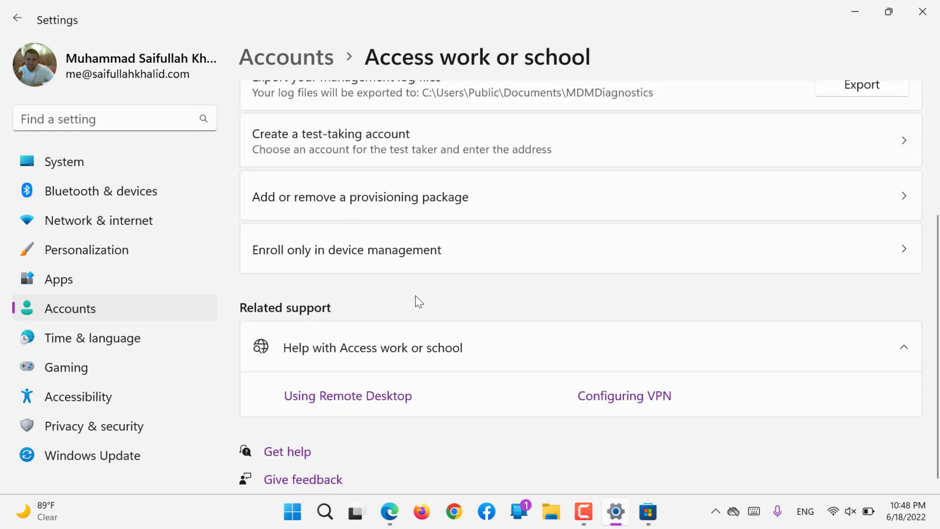
click(313, 241)
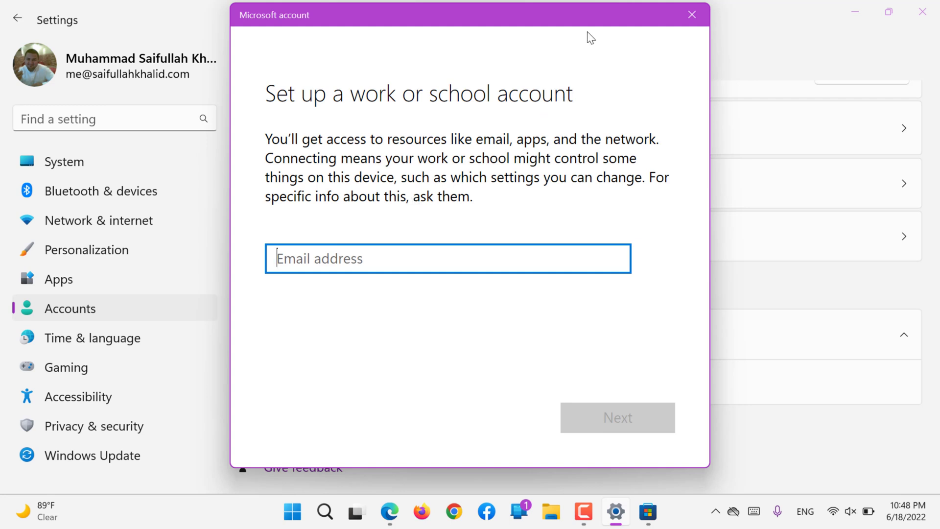
click(691, 14)
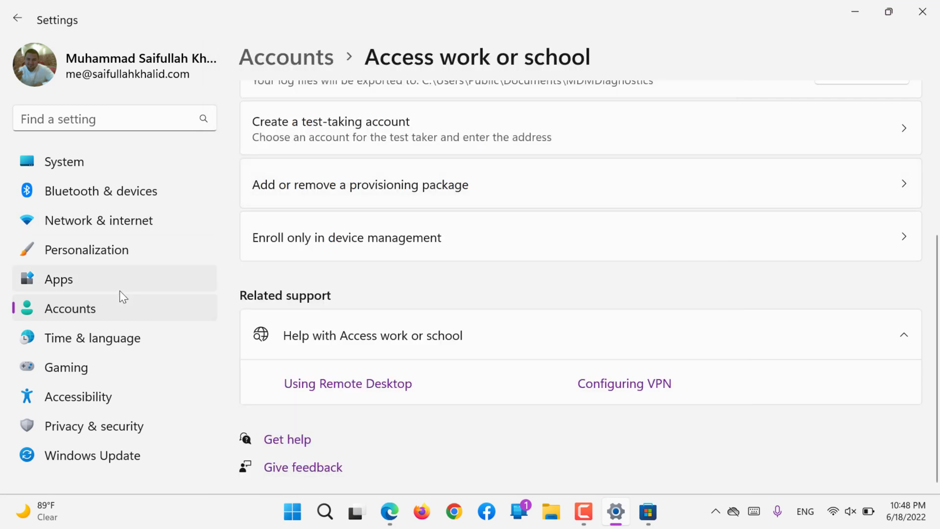
- Reopen Accounts > Access work or school, retry device-management-only enrollment, and close the sign-in window
click(100, 306)
scroll(404, 268, down, 10)
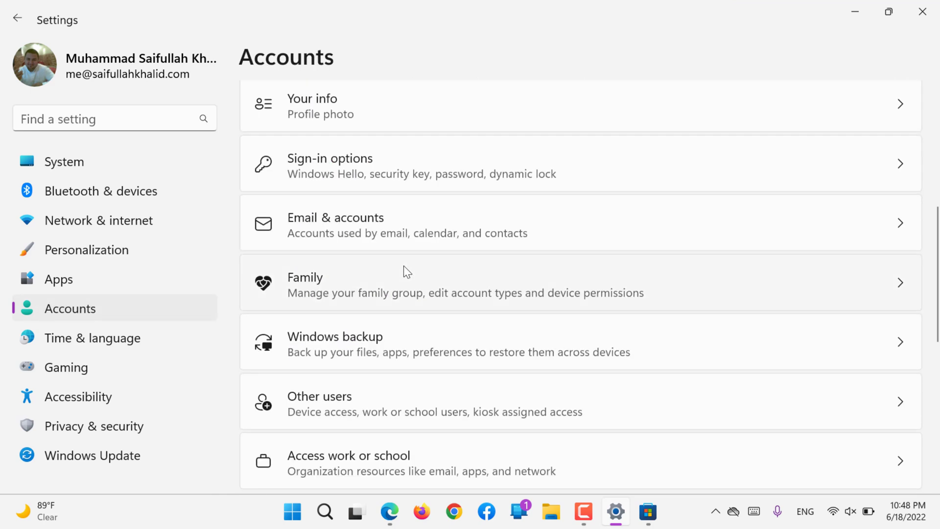
click(315, 293)
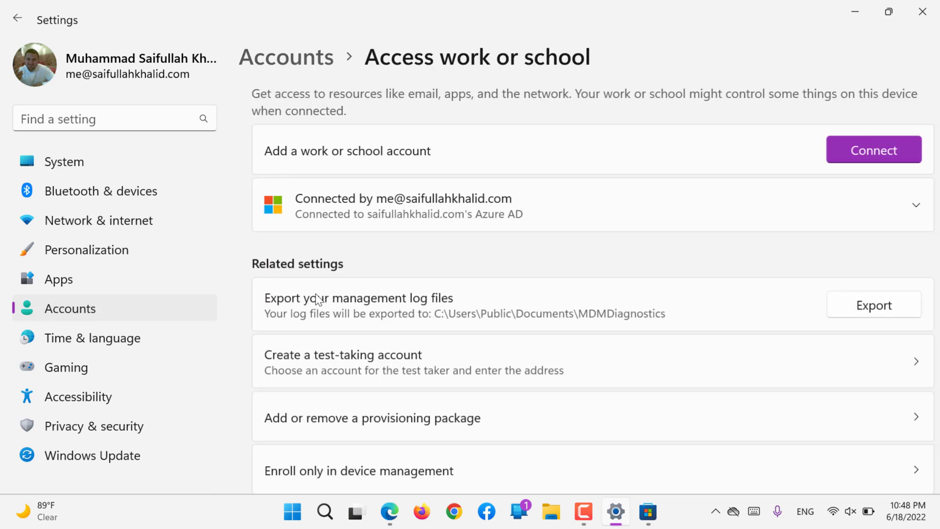
scroll(316, 293, down, 1)
scroll(316, 293, down, 5)
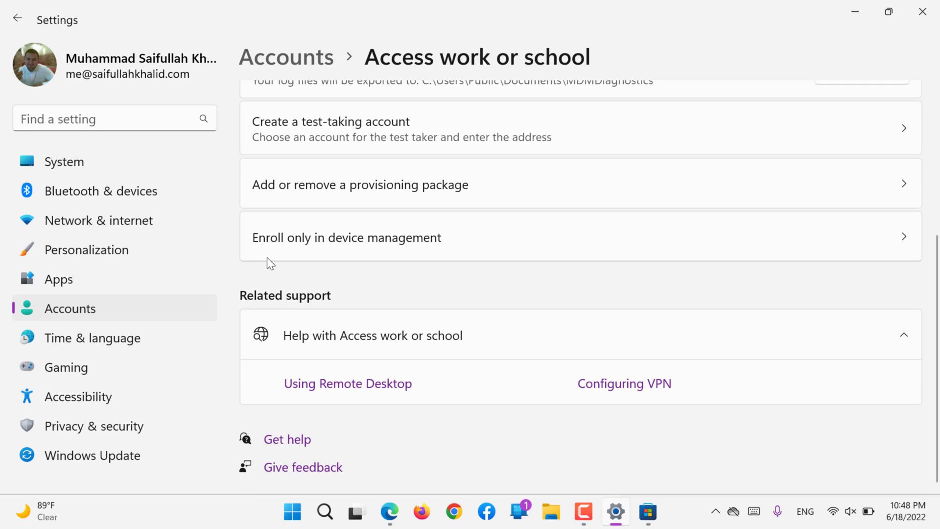
click(344, 228)
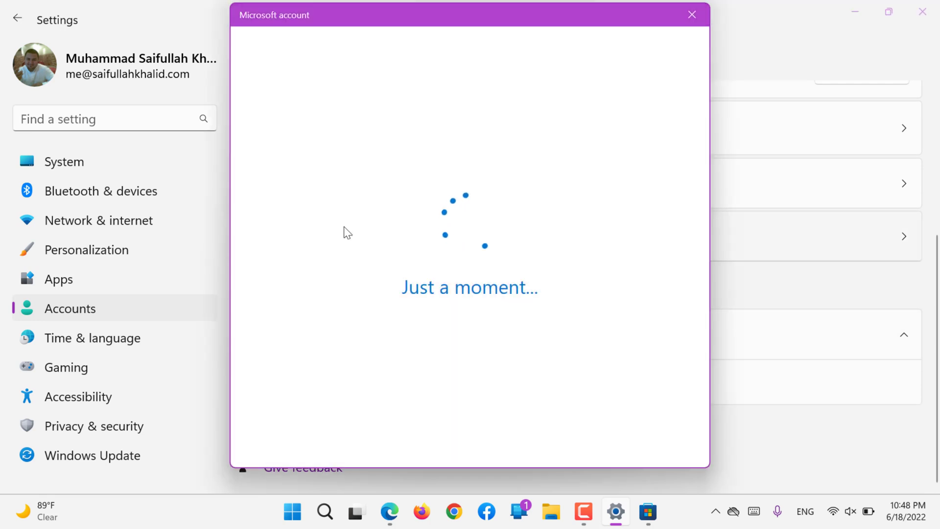
click(690, 15)
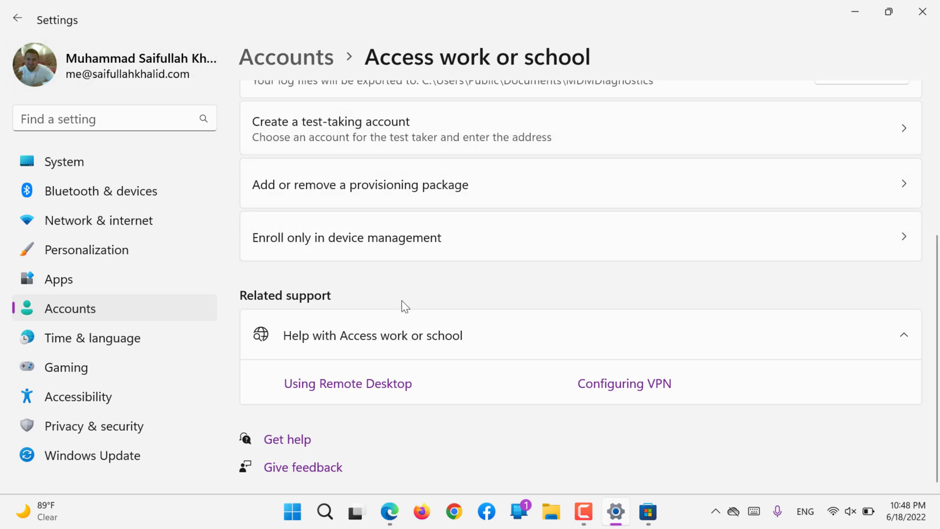
- Return to the main Accounts page, scroll to Related settings, and open Account privacy on the web
scroll(402, 294, down, 1)
scroll(403, 296, up, 1)
click(134, 303)
scroll(324, 308, down, 5)
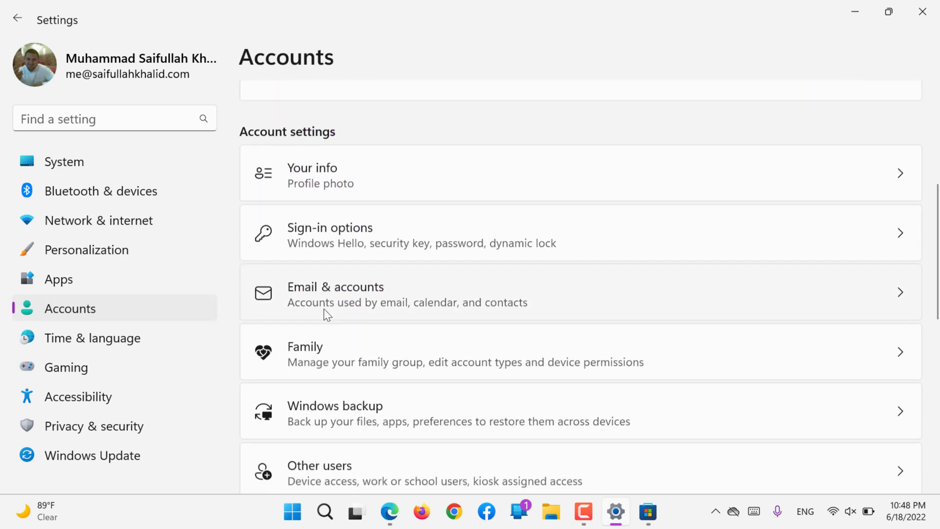
scroll(325, 308, down, 5)
scroll(324, 308, down, 3)
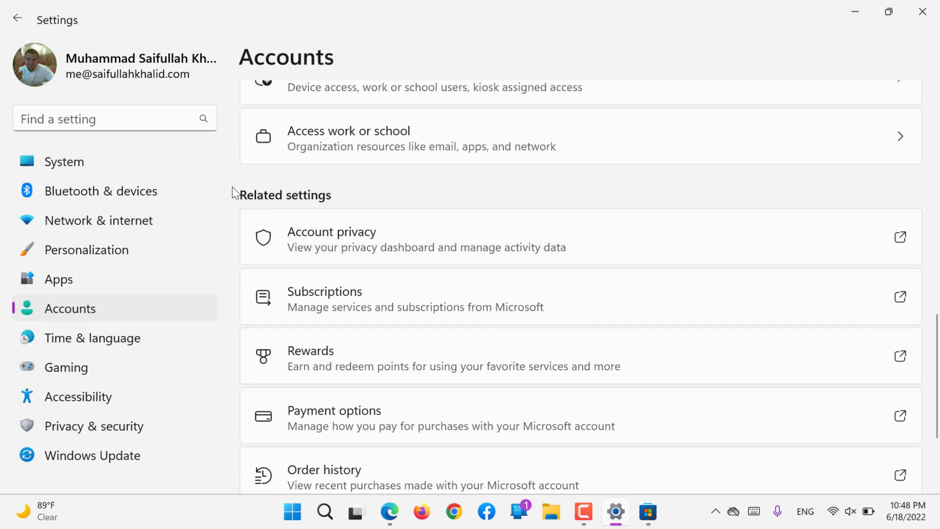
scroll(254, 185, down, 2)
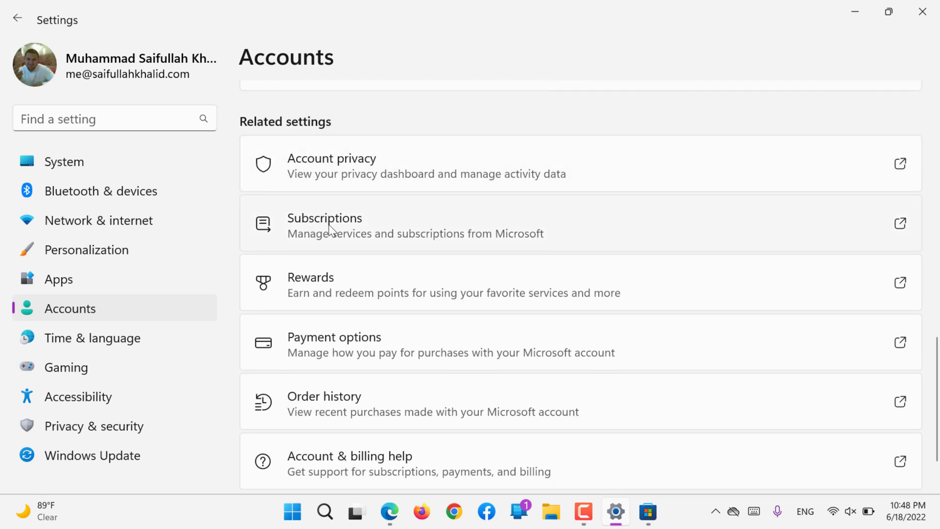
scroll(319, 264, down, 2)
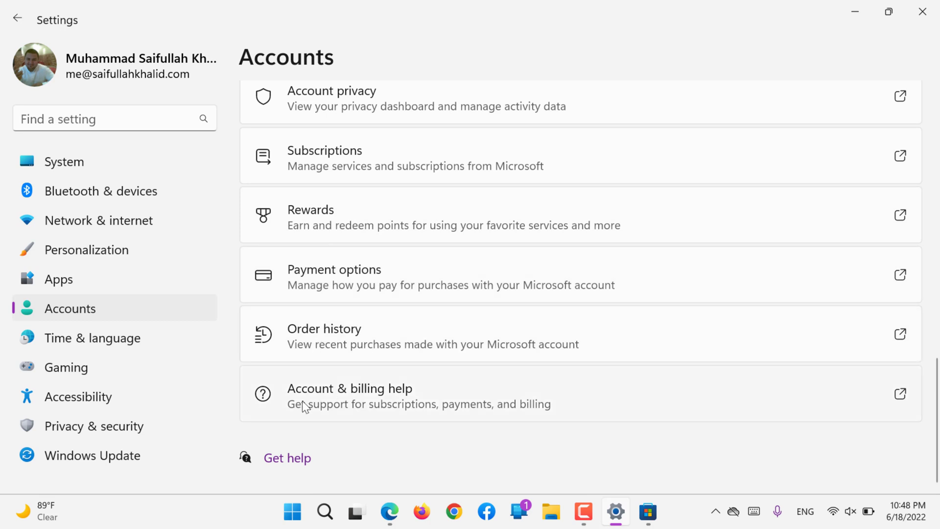
click(360, 107)
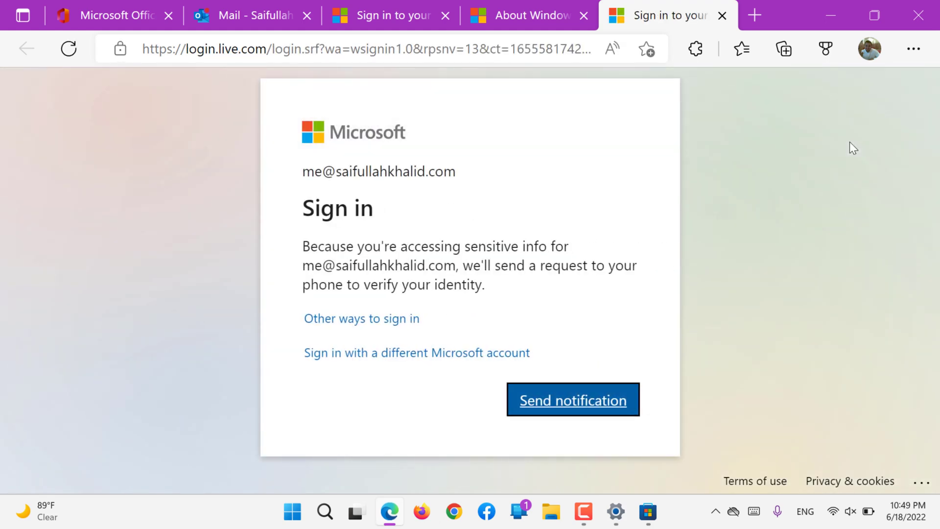
- Send a phone approval notification to verify the Microsoft account sign-in
click(606, 396)
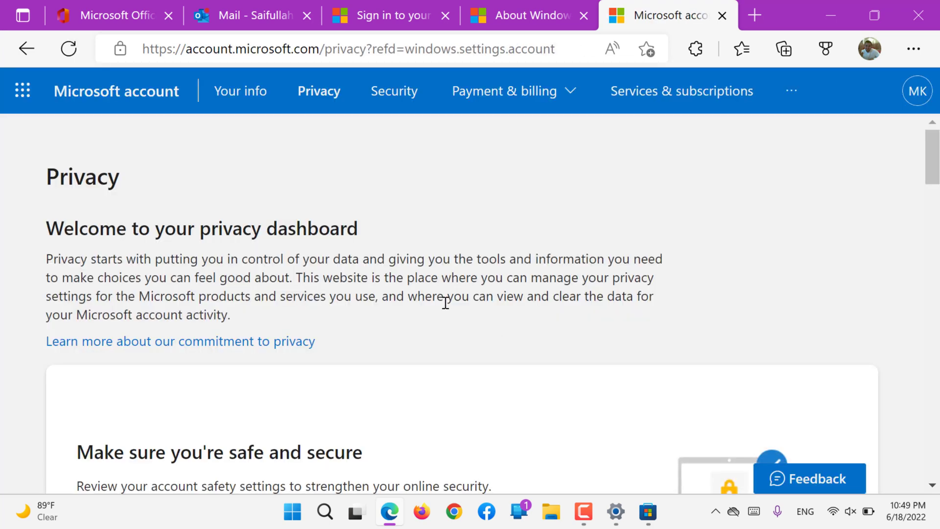
- Expand the App and service performance data, Media activity and App and service activity rows
scroll(445, 303, down, 10)
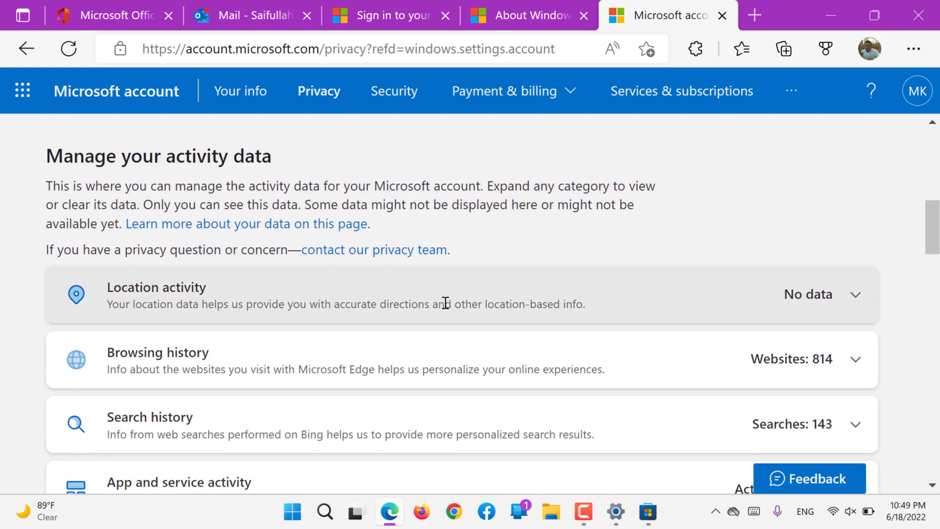
scroll(406, 269, down, 2)
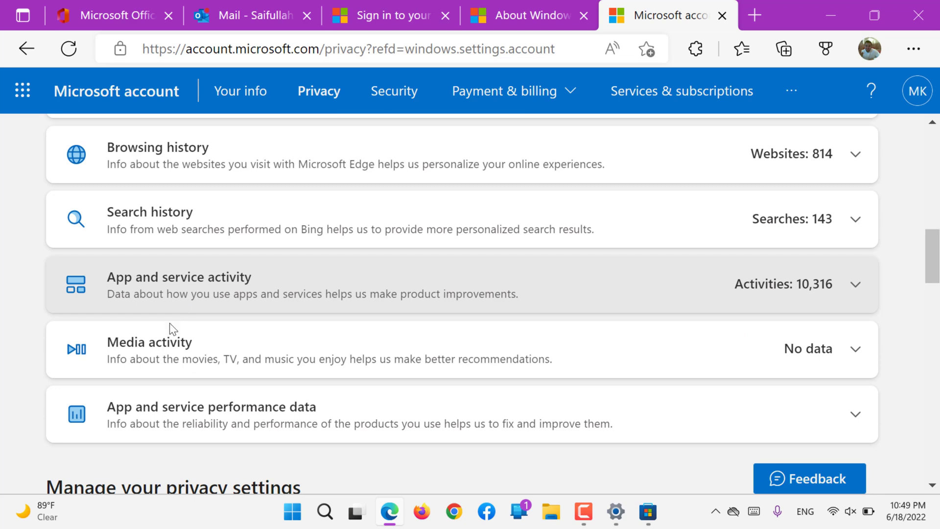
scroll(150, 357, down, 3)
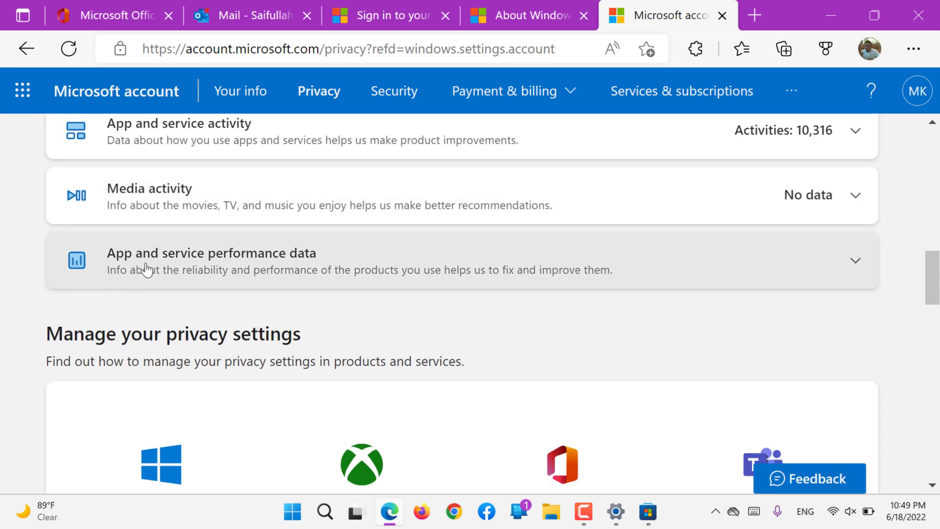
scroll(144, 271, down, 2)
scroll(147, 269, up, 4)
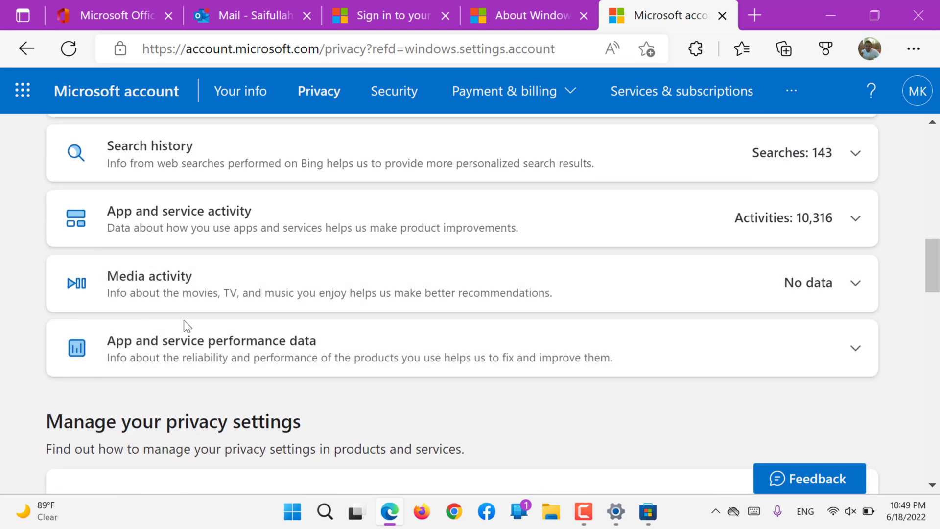
click(156, 357)
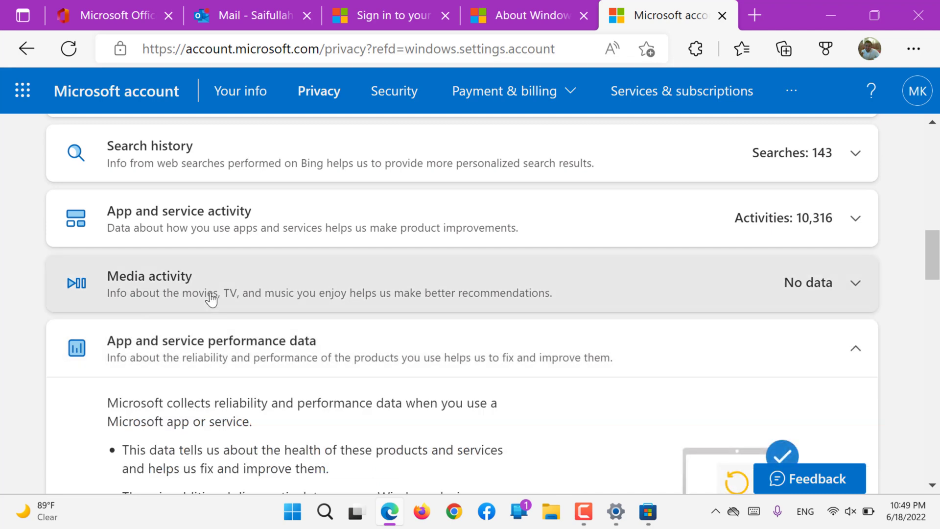
click(211, 297)
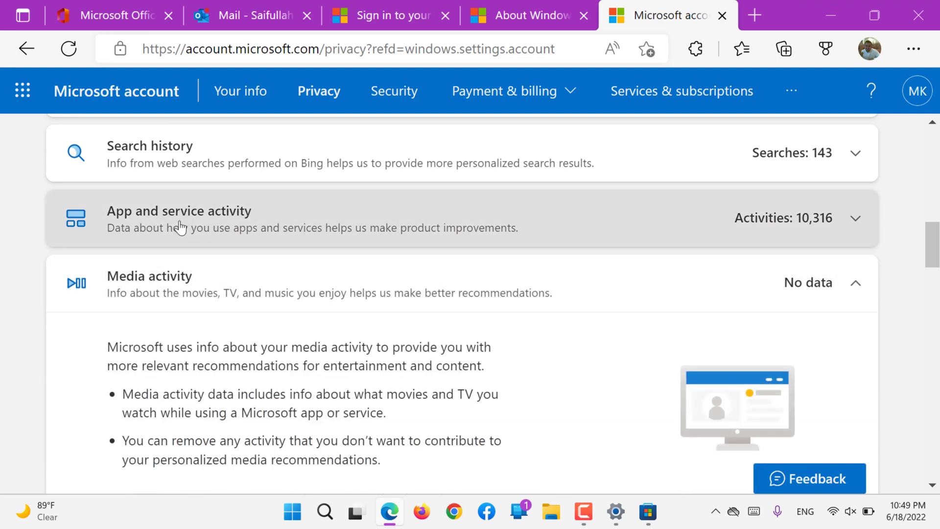
click(180, 228)
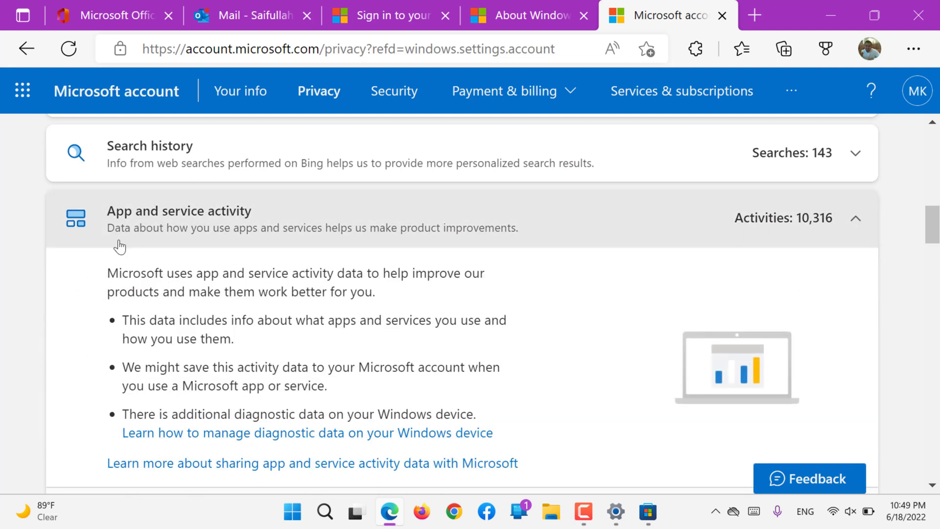
- Expand Search history and Browsing history (814 websites), then go to Services & subscriptions
scroll(117, 244, up, 1)
click(167, 230)
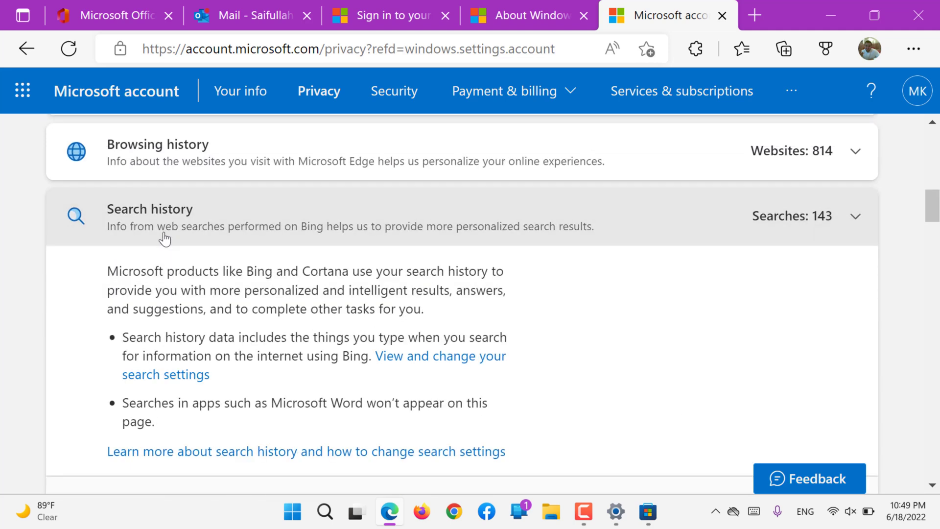
click(189, 158)
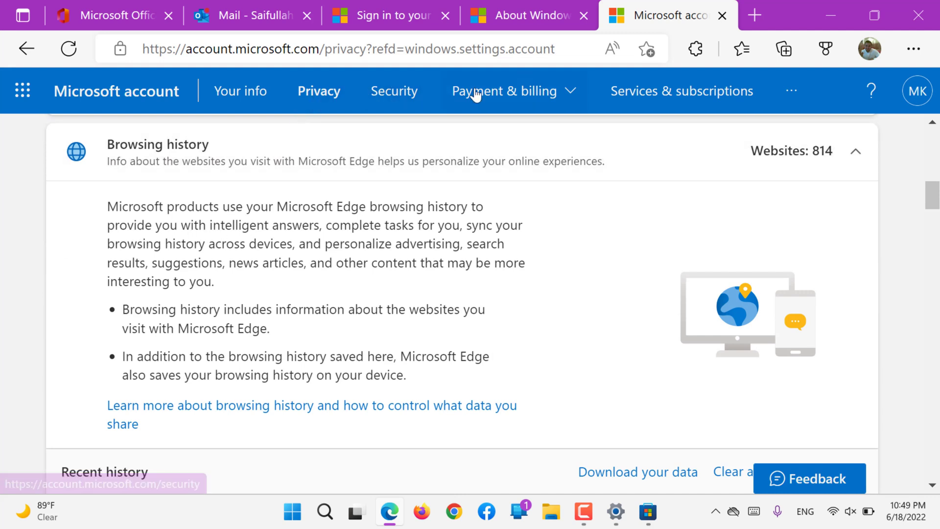
click(632, 108)
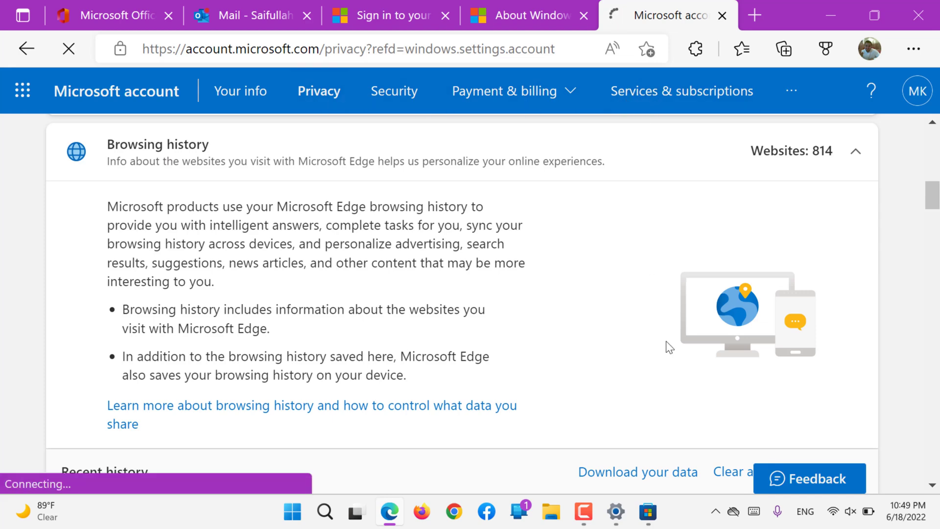
- Bring Settings back to the front and scroll its Accounts page around the Related settings list
click(618, 517)
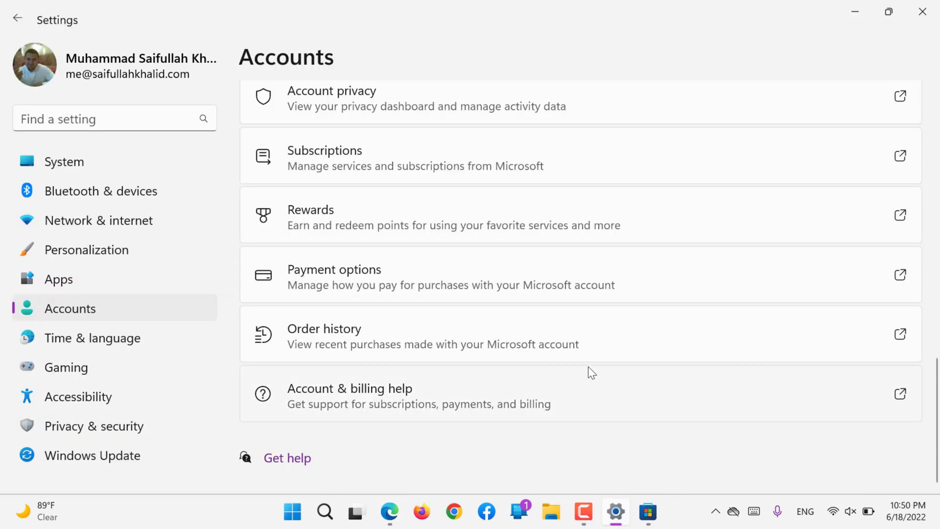
scroll(388, 245, up, 1)
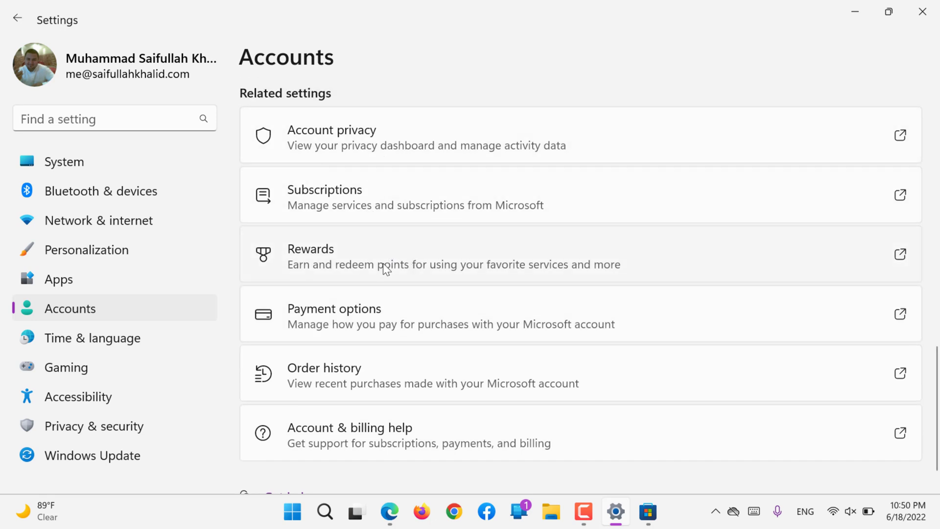
scroll(390, 256, down, 1)
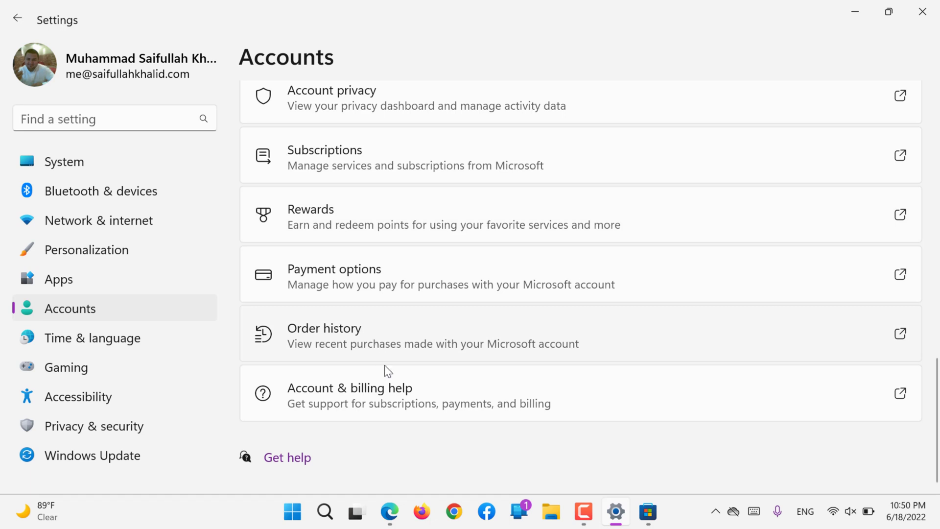
- Switch back to Edge and scroll Services & subscriptions down to the free Office, OneDrive and Skype services
click(389, 511)
scroll(290, 221, down, 1)
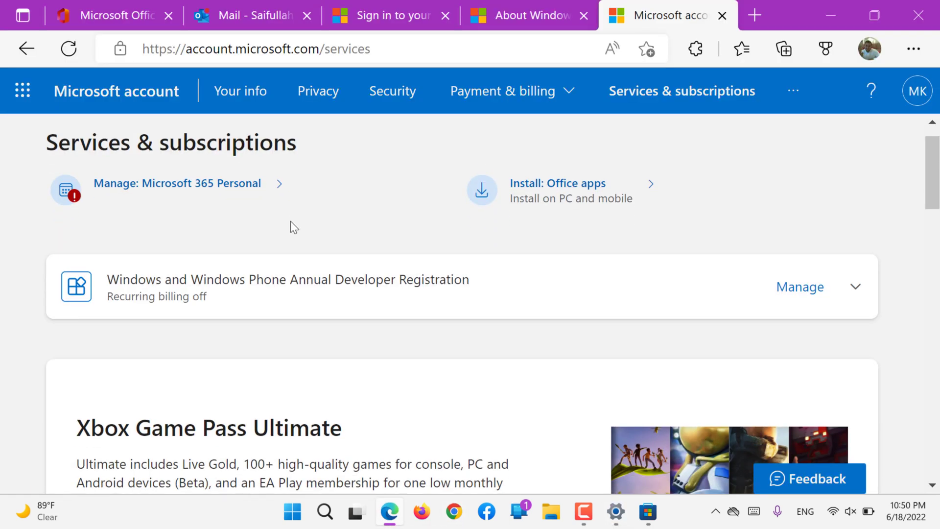
scroll(290, 222, down, 2)
scroll(290, 221, down, 5)
scroll(289, 221, down, 2)
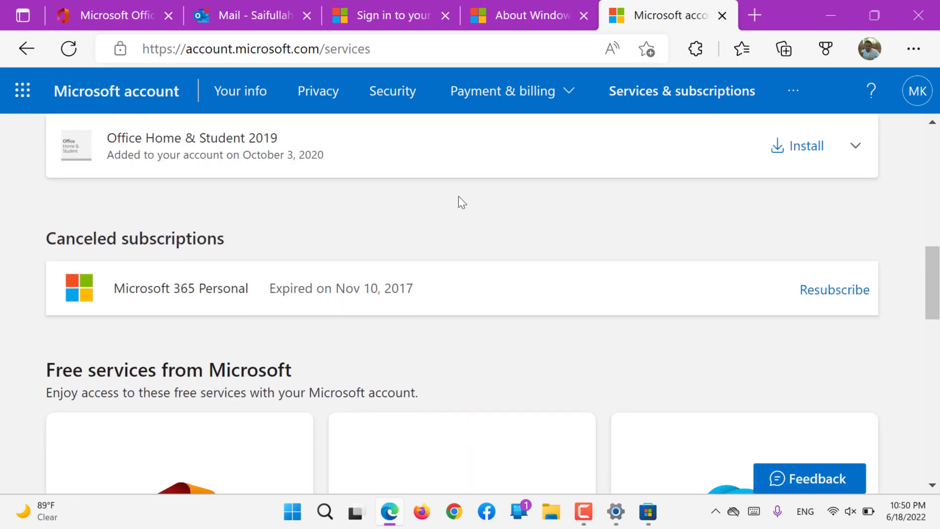
scroll(572, 217, down, 2)
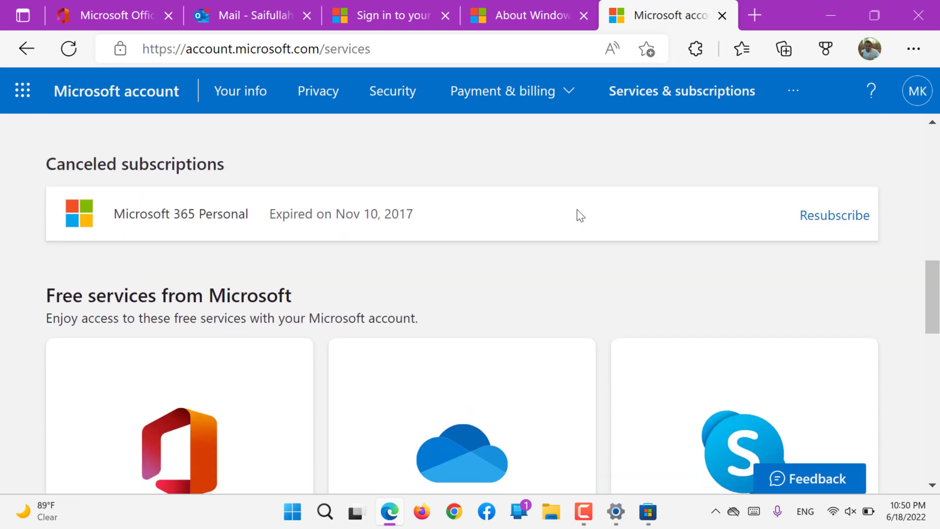
scroll(578, 209, down, 6)
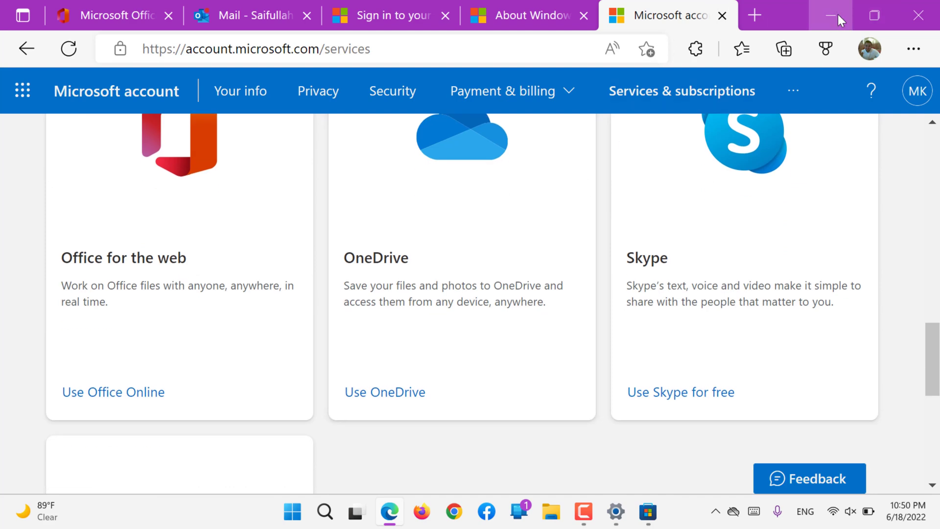
- Minimise Edge so the Settings Accounts page's Related settings show again
click(838, 13)
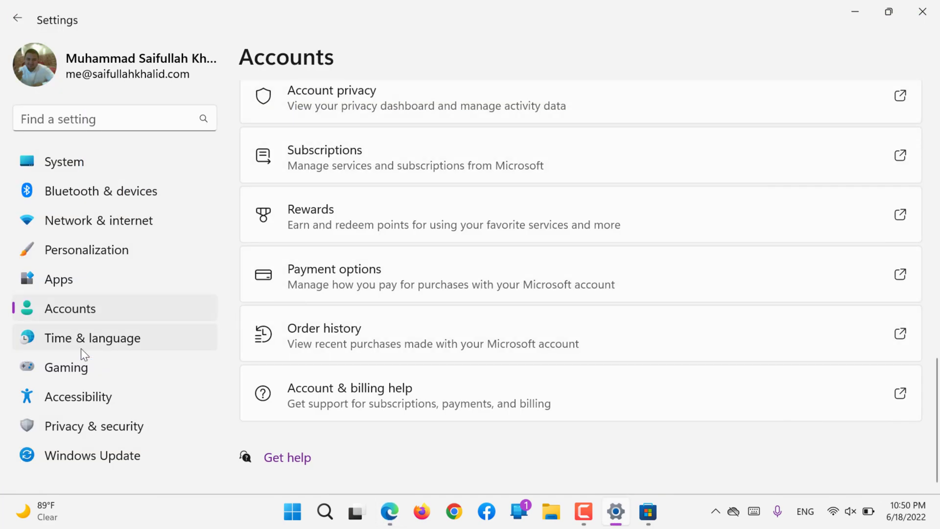